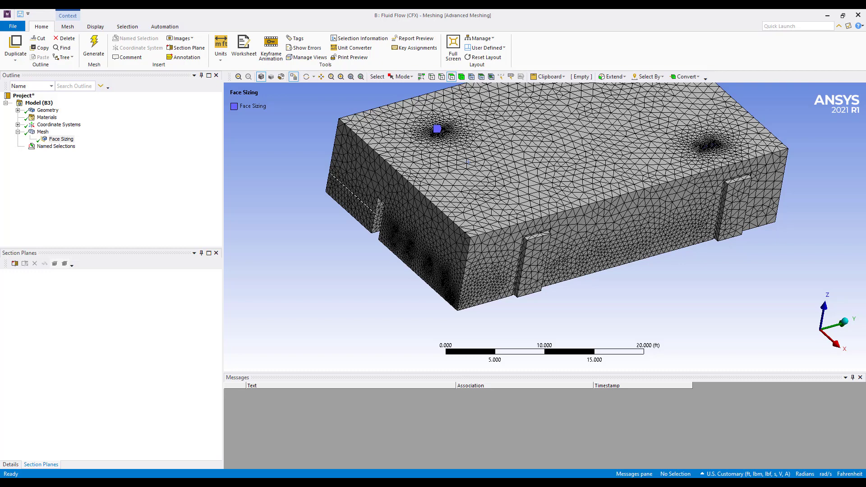
Update the Mesh cell of the Fluid Flow (CFX) system in the Workbench project schematic
{"action": "left_click", "coordinate": [410, 411]}
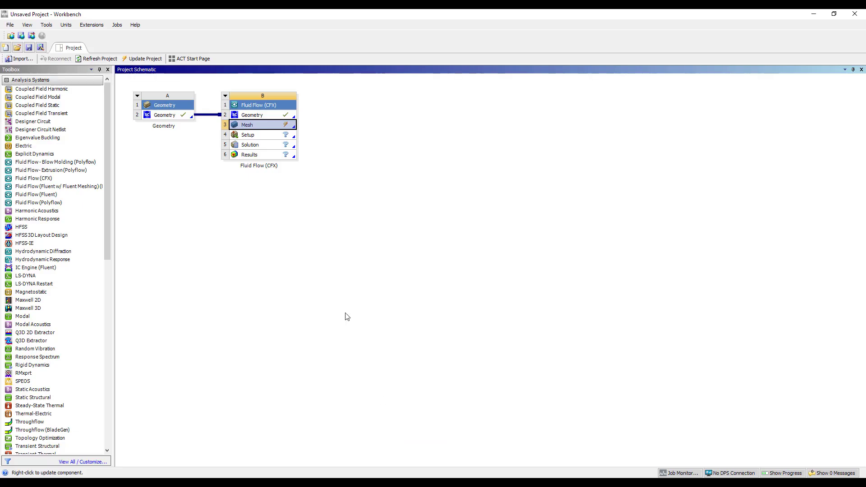
{"action": "right_click", "coordinate": [278, 127]}
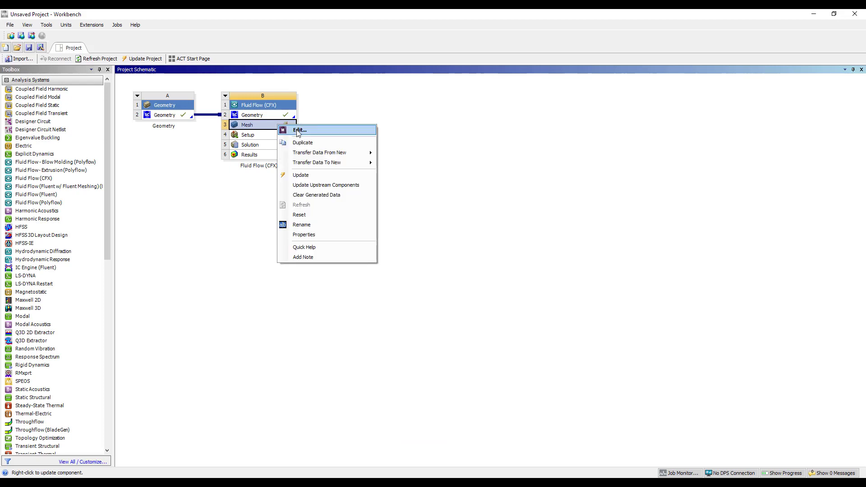
{"action": "left_click", "coordinate": [298, 174]}
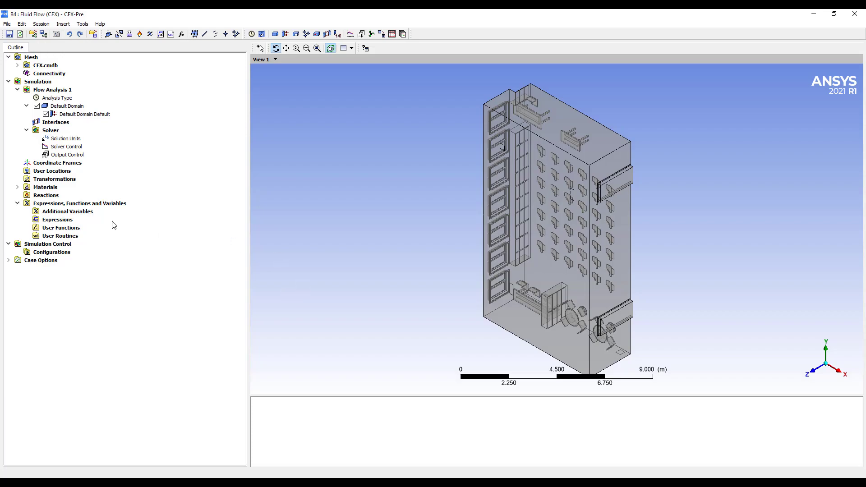
{"action": "left_click", "coordinate": [66, 106]}
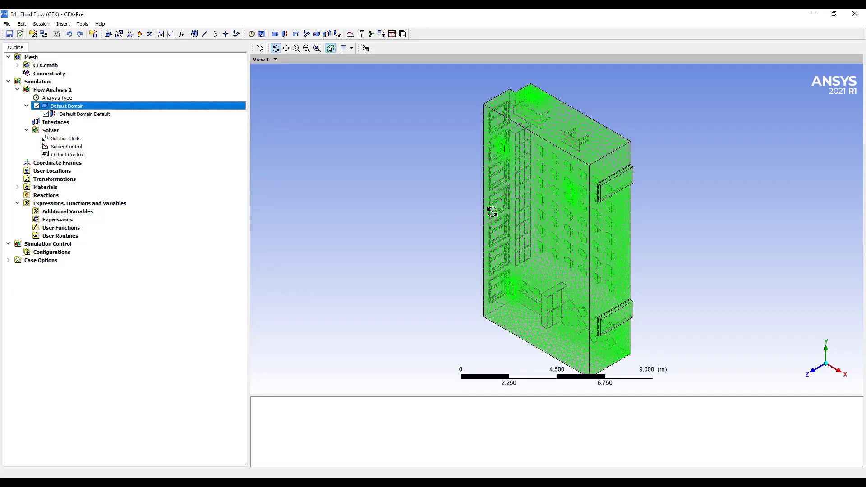
{"action": "left_click_drag", "start_coordinate": [501, 210], "coordinate": [542, 189]}
{"action": "scroll", "coordinate": [543, 190], "scroll_direction": "up", "scroll_amount": 4}
{"action": "right_click_drag", "start_coordinate": [534, 201], "coordinate": [601, 261]}
{"action": "scroll", "coordinate": [563, 240], "scroll_direction": "up", "scroll_amount": 4}
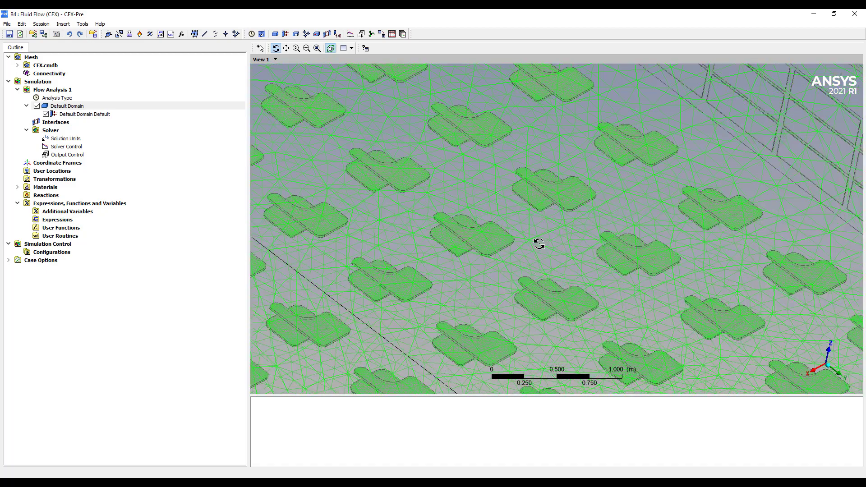
{"action": "right_click_drag", "start_coordinate": [489, 232], "coordinate": [529, 261]}
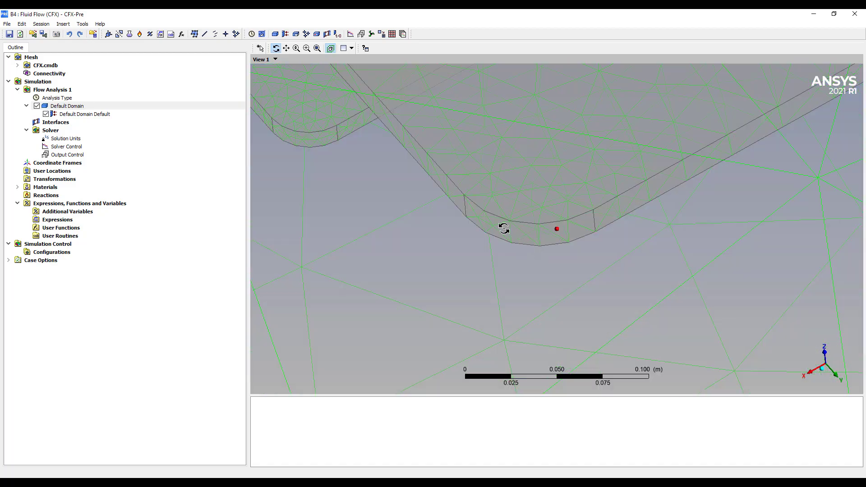
{"action": "scroll", "coordinate": [620, 134], "scroll_direction": "down", "scroll_amount": 6}
{"action": "scroll", "coordinate": [620, 134], "scroll_direction": "down", "scroll_amount": 3}
{"action": "left_click_drag", "start_coordinate": [555, 239], "coordinate": [595, 182]}
{"action": "scroll", "coordinate": [604, 181], "scroll_direction": "up", "scroll_amount": 5}
{"action": "scroll", "coordinate": [452, 226], "scroll_direction": "up", "scroll_amount": 3}
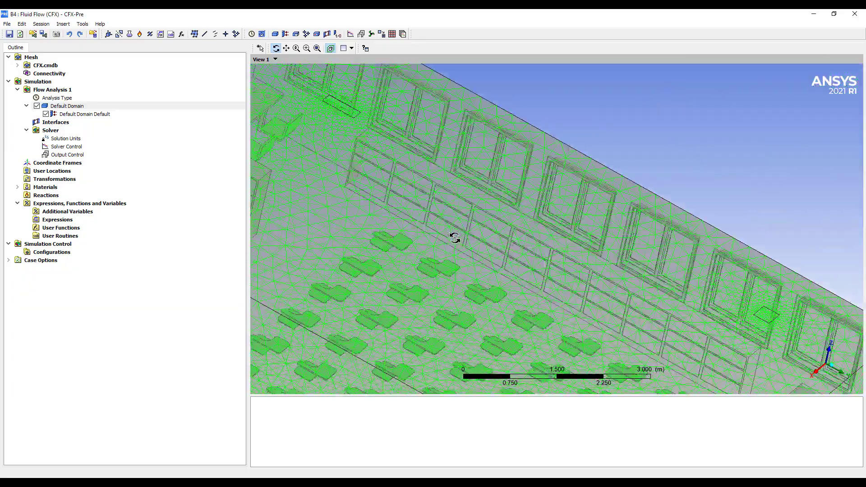
{"action": "right_click_drag", "start_coordinate": [473, 145], "coordinate": [510, 195]}
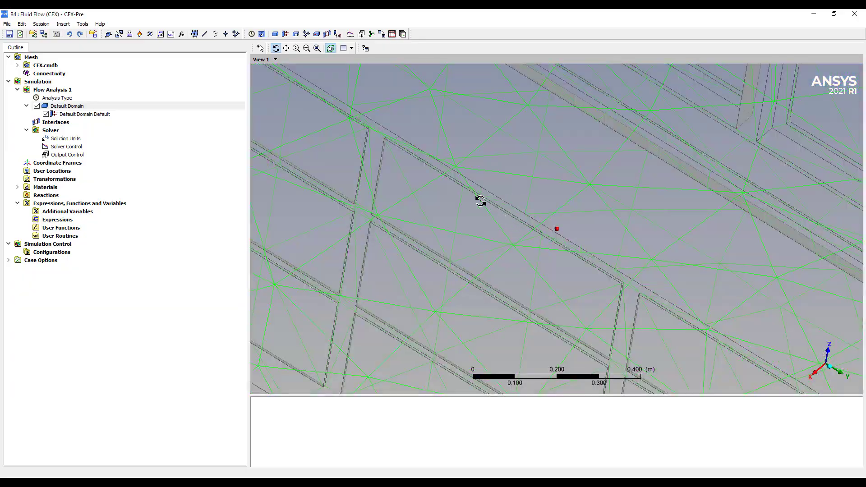
{"action": "left_click_drag", "start_coordinate": [427, 166], "coordinate": [490, 185]}
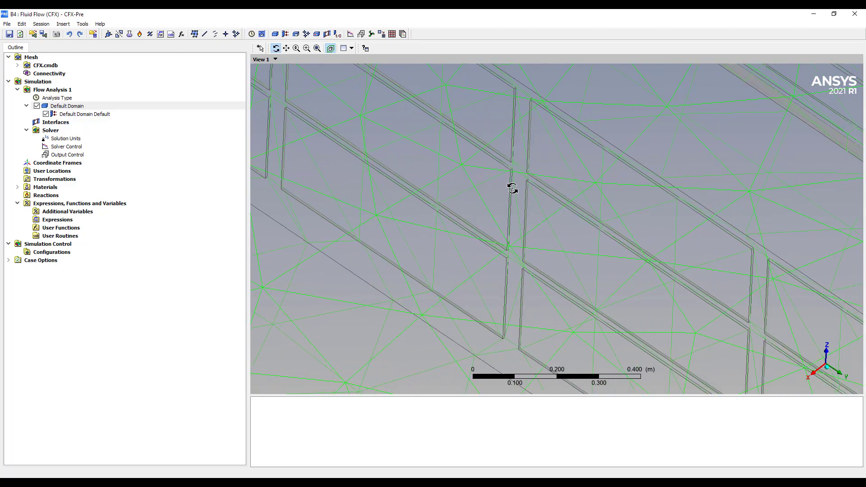
{"action": "scroll", "coordinate": [512, 188], "scroll_direction": "down", "scroll_amount": 10}
{"action": "left_click_drag", "start_coordinate": [514, 228], "coordinate": [546, 224]}
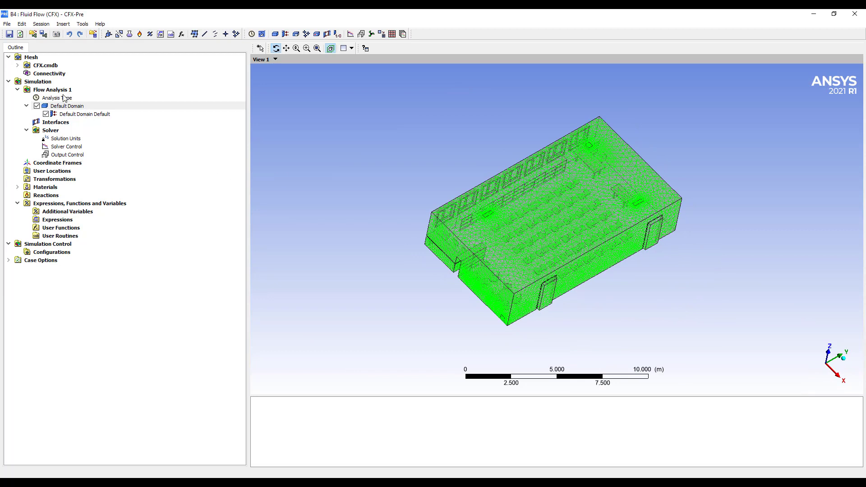
Switch the Default Domain's turbulence model from k-Epsilon to Shear Stress Transport
{"action": "left_click", "coordinate": [54, 107]}
{"action": "double_click", "coordinate": [54, 109]}
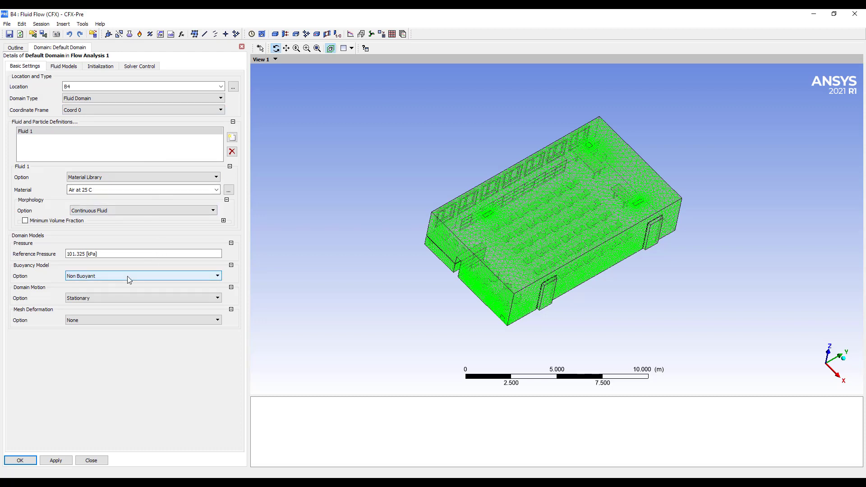
{"action": "left_click", "coordinate": [65, 68]}
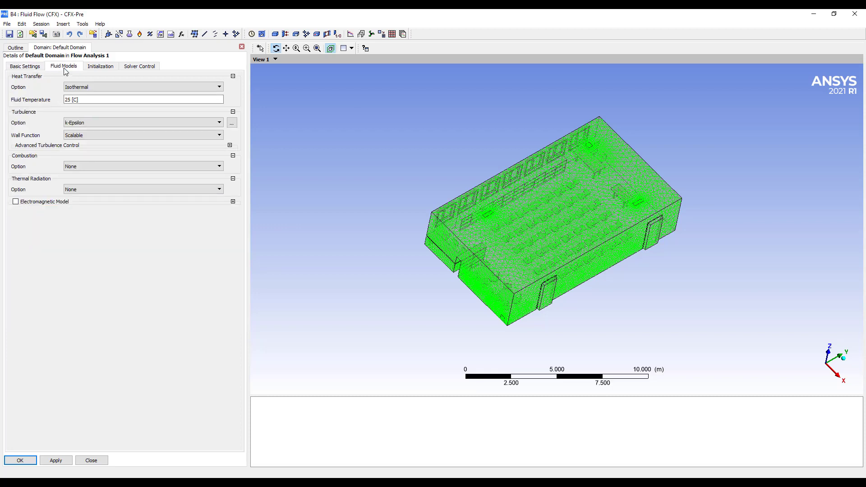
{"action": "left_click", "coordinate": [98, 125]}
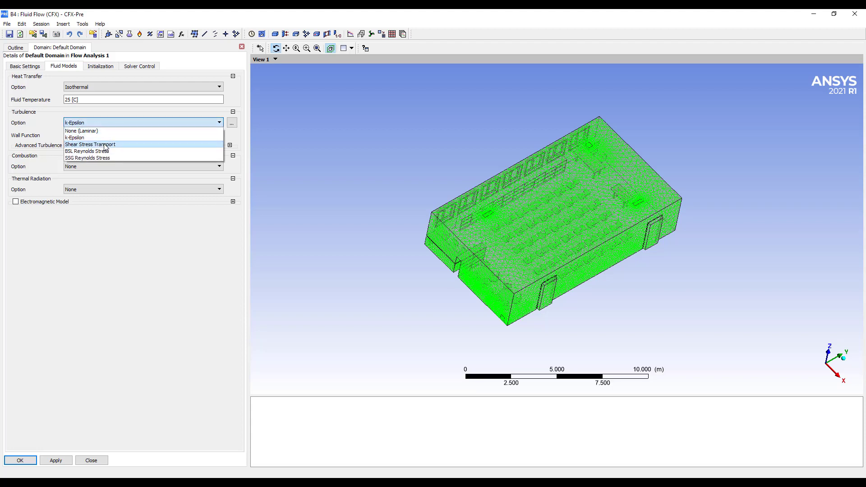
{"action": "left_click", "coordinate": [103, 144]}
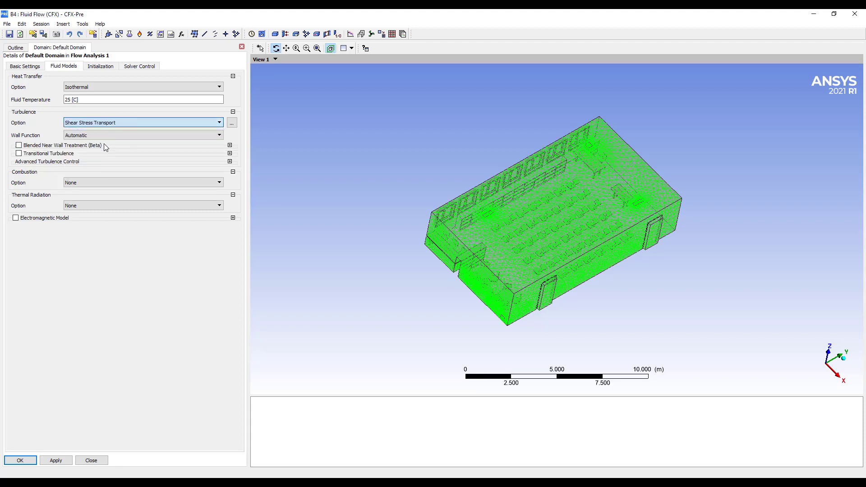
{"action": "left_click", "coordinate": [20, 460]}
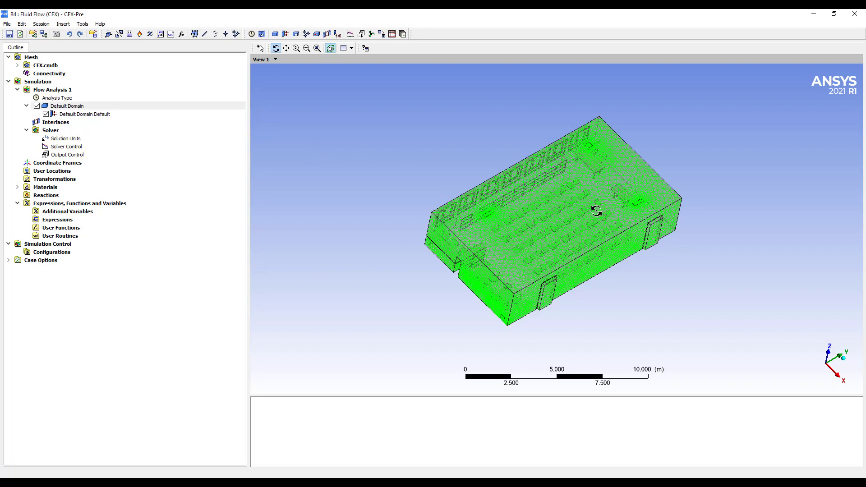
{"action": "left_click_drag", "start_coordinate": [596, 212], "coordinate": [294, 201]}
{"action": "scroll", "coordinate": [570, 194], "scroll_direction": "up", "scroll_amount": 3}
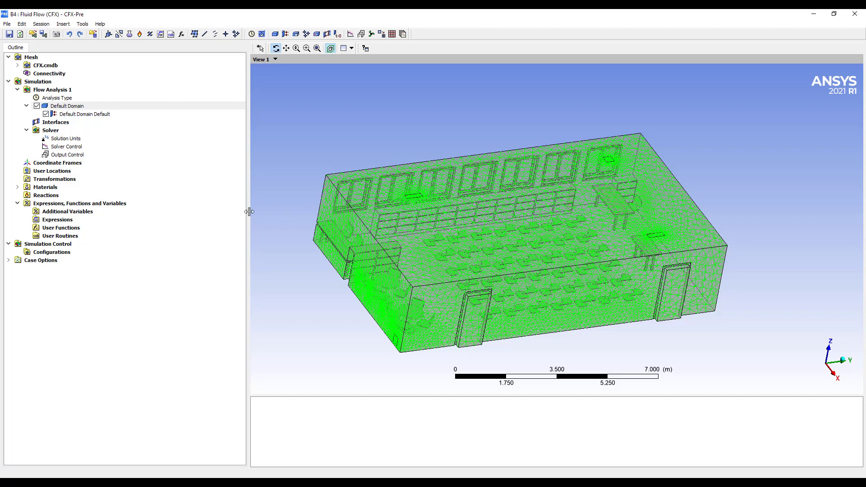
{"action": "left_click_drag", "start_coordinate": [247, 215], "coordinate": [187, 212]}
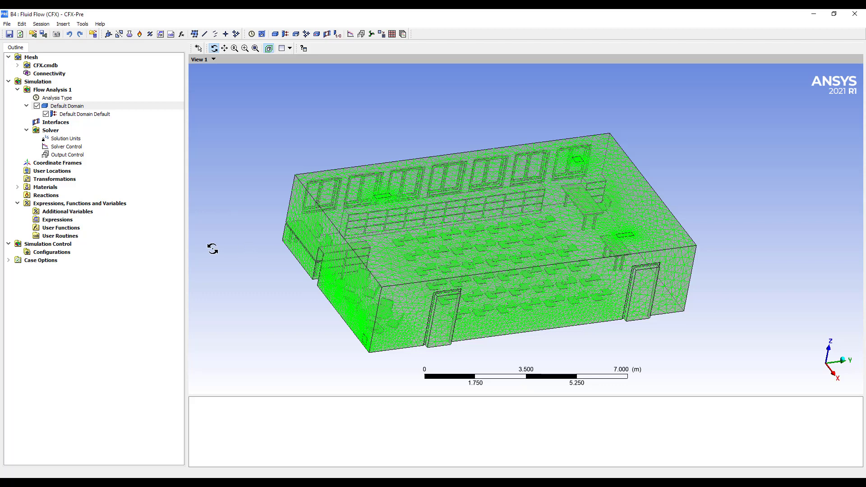
Insert a new expression named SupplyFlowRate under Expressions
{"action": "right_click", "coordinate": [62, 222]}
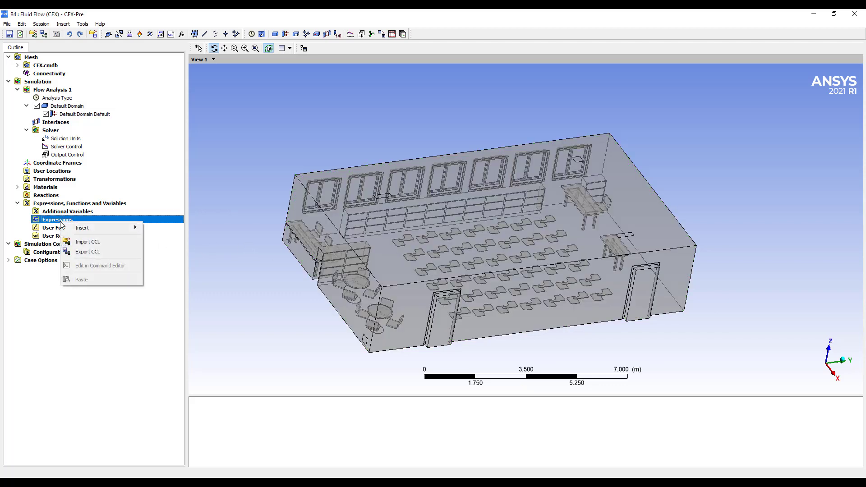
{"action": "mouse_move", "coordinate": [109, 228]}
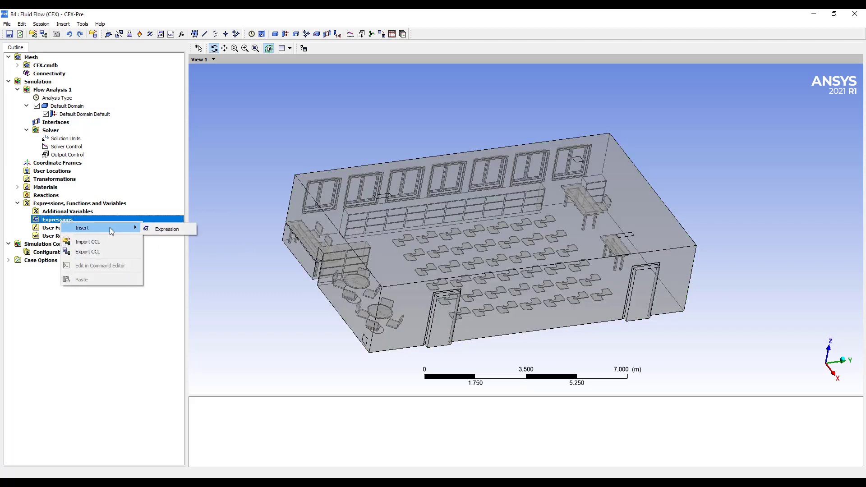
{"action": "left_click", "coordinate": [167, 229]}
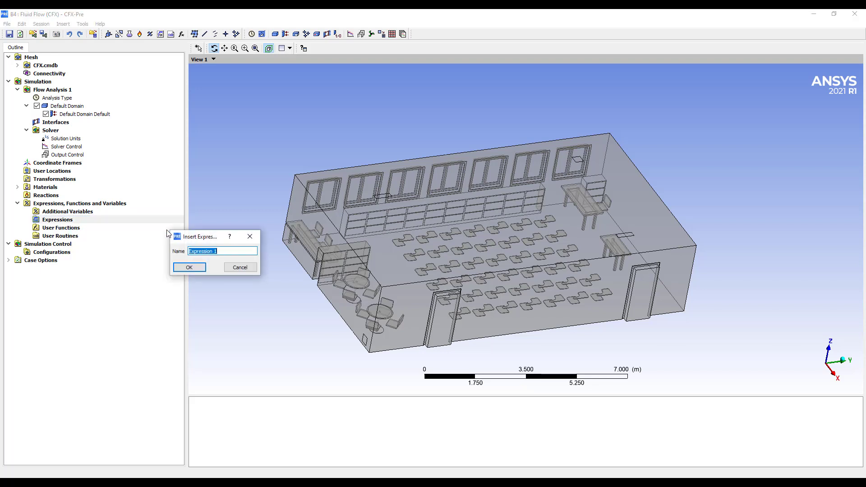
{"action": "type", "text": "SupplyFlowRate"}
{"action": "key", "text": "Return"}
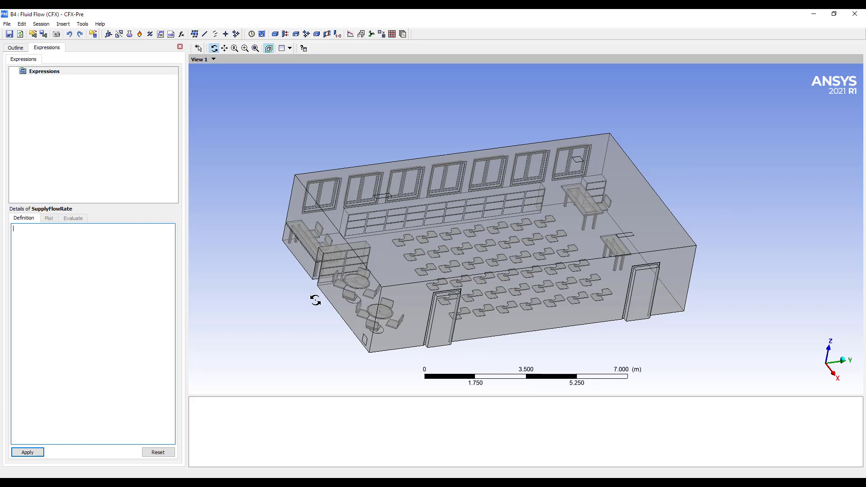
Compute 10000 ÷ 6 ÷ 60 ≈ 27.78 in Windows Calculator
{"action": "key", "text": "XF86Calculator"}
{"action": "type", "text": "10"}
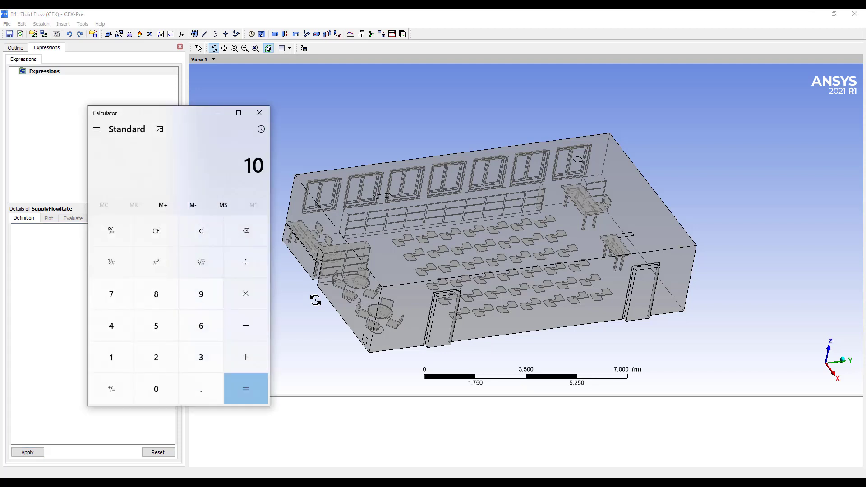
{"action": "type", "text": "000"}
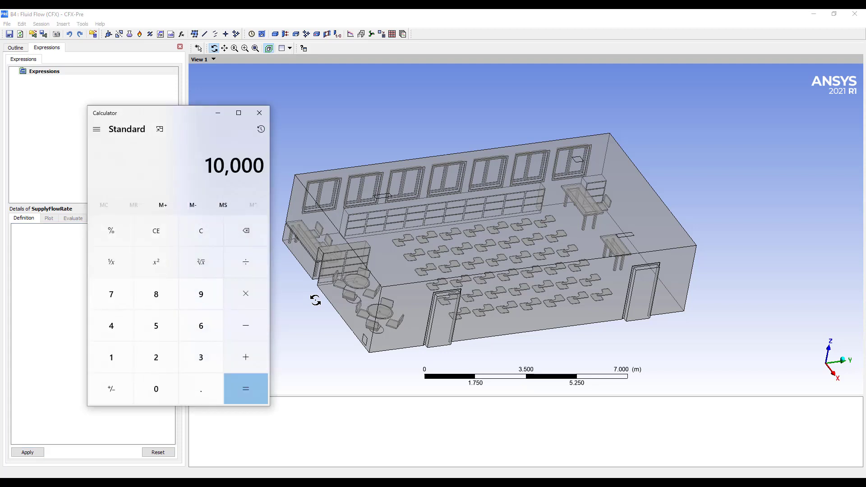
{"action": "type", "text": "/6"}
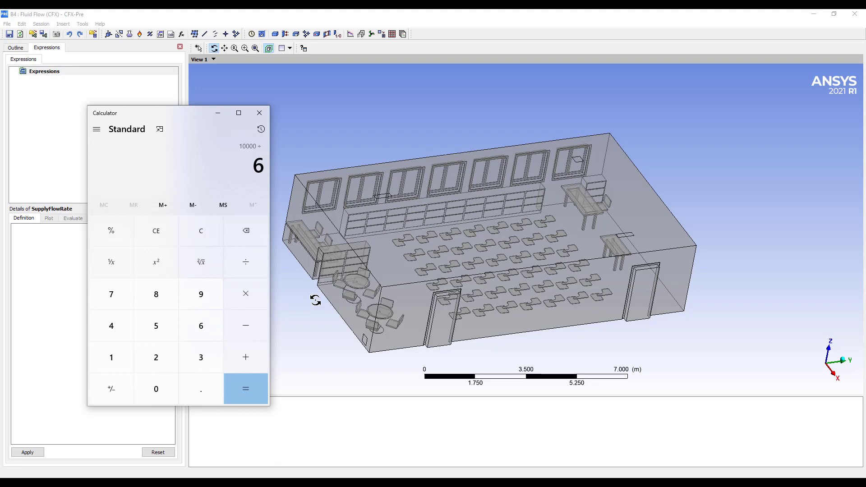
{"action": "key", "text": "Return"}
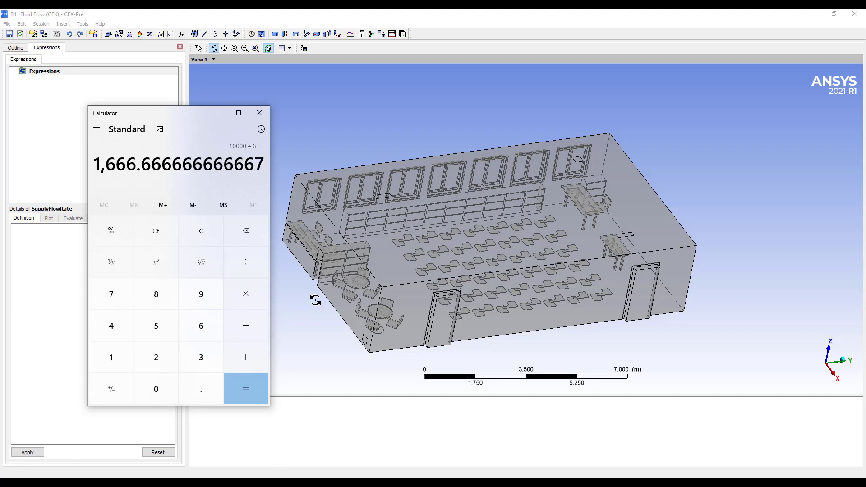
{"action": "type", "text": "/60"}
{"action": "key", "text": "Return"}
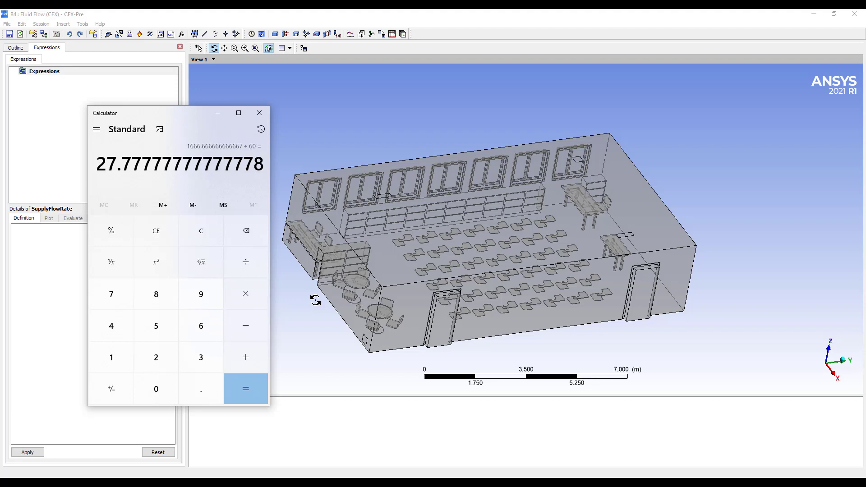
{"action": "key", "text": "Escape"}
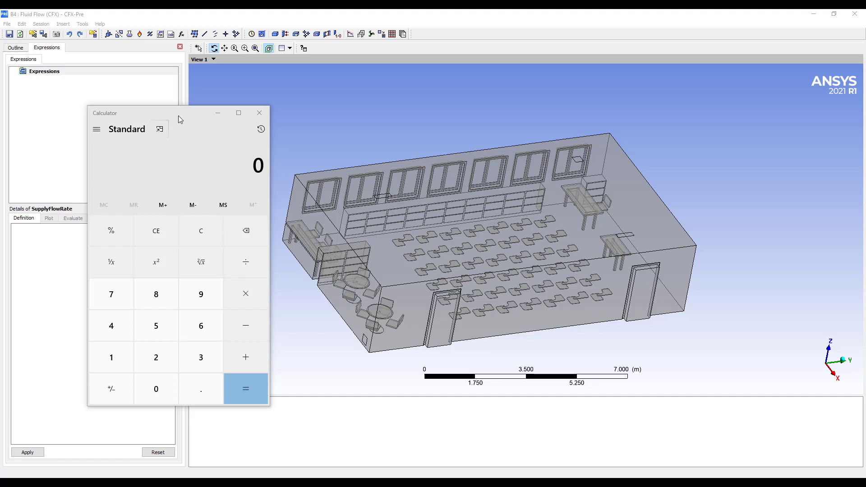
Compute 10000 ÷ 10 = 1,000, then close Calculator
{"action": "type", "text": "100000"}
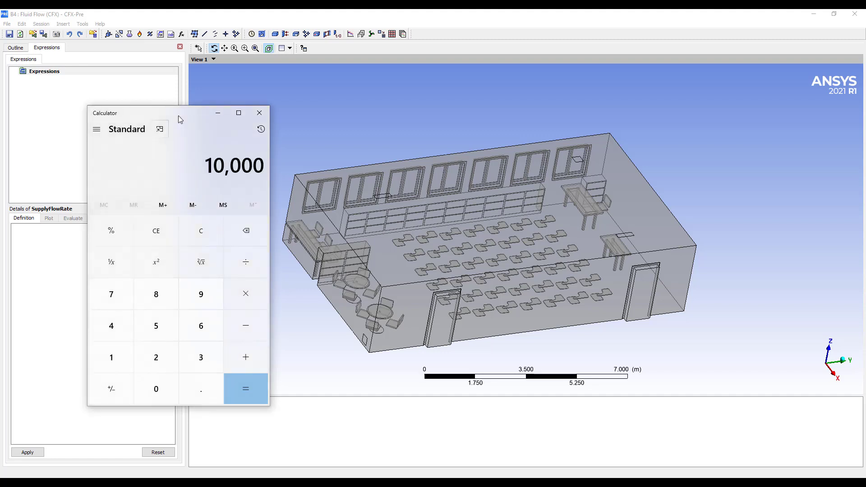
{"action": "type", "text": "/10"}
{"action": "key", "text": "Return"}
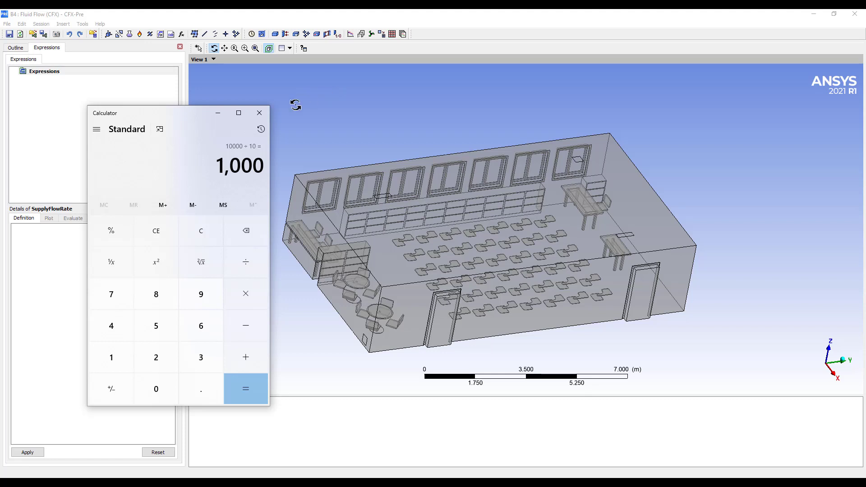
{"action": "left_click", "coordinate": [259, 113]}
{"action": "left_click", "coordinate": [98, 234]}
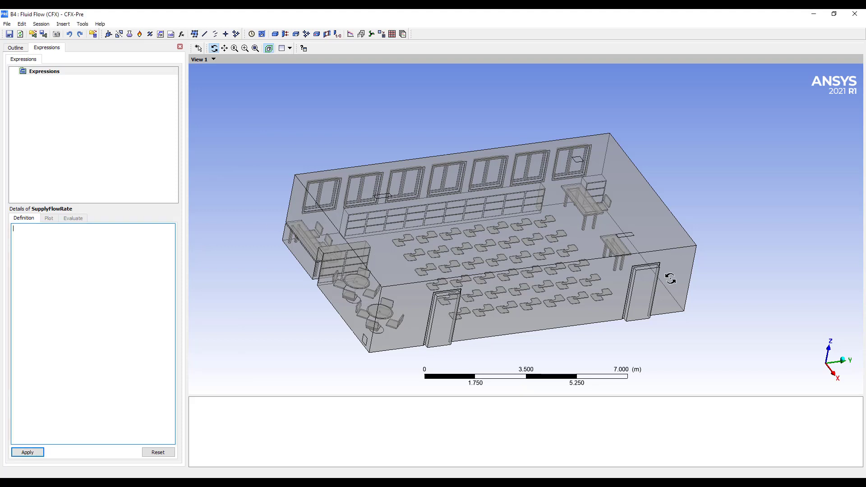
Define SupplyFlowRate as 500[ft^3/min]*1[kg/m^3] and evaluate it to 0.235974 kg s^-1
{"action": "type", "text": "500 [ft^3/min]*1["}
{"action": "type", "text": "kg/m^3]"}
{"action": "left_click", "coordinate": [26, 452]}
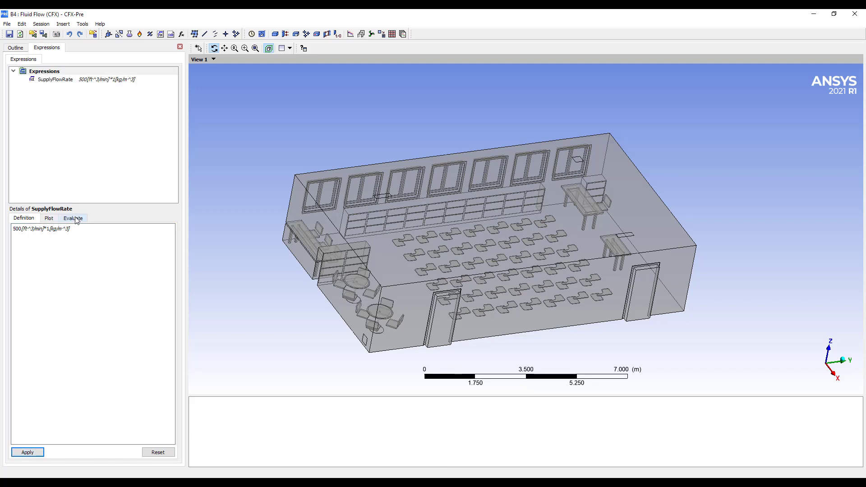
{"action": "left_click", "coordinate": [73, 218]}
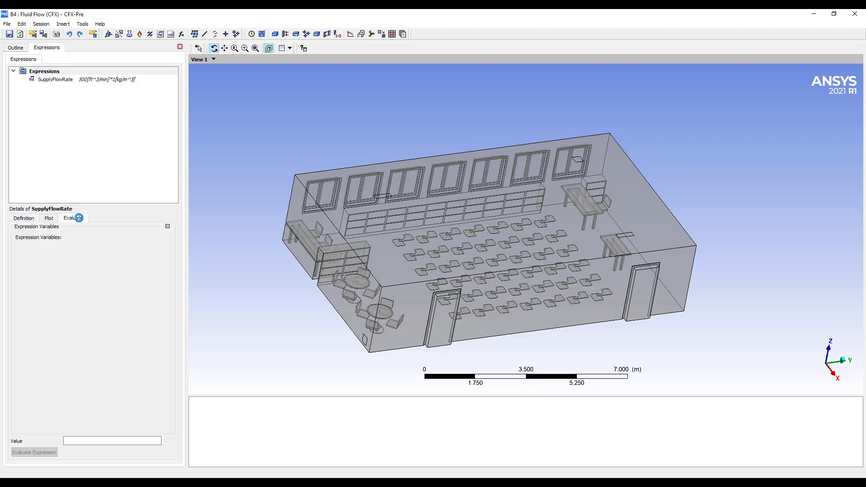
{"action": "left_click", "coordinate": [31, 452]}
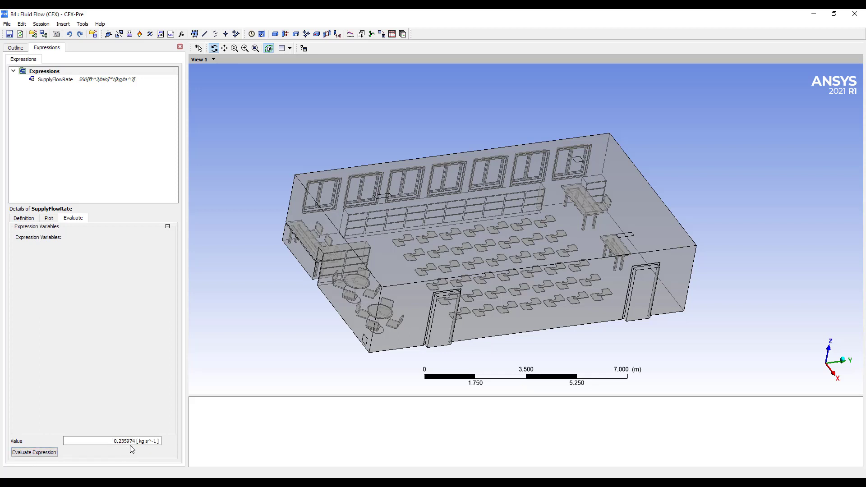
Insert a boundary named Supply1 on the small face near the back windows
{"action": "left_click", "coordinate": [16, 48]}
{"action": "left_click", "coordinate": [62, 107]}
{"action": "right_click", "coordinate": [61, 107]}
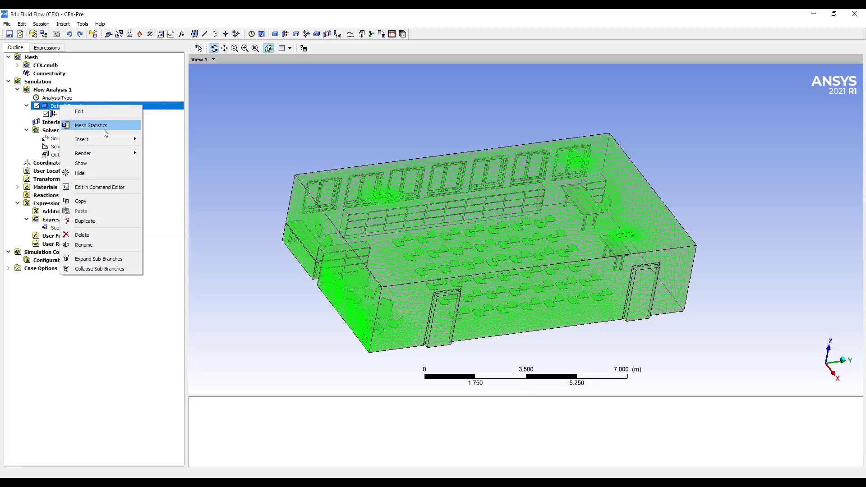
{"action": "left_click", "coordinate": [159, 141]}
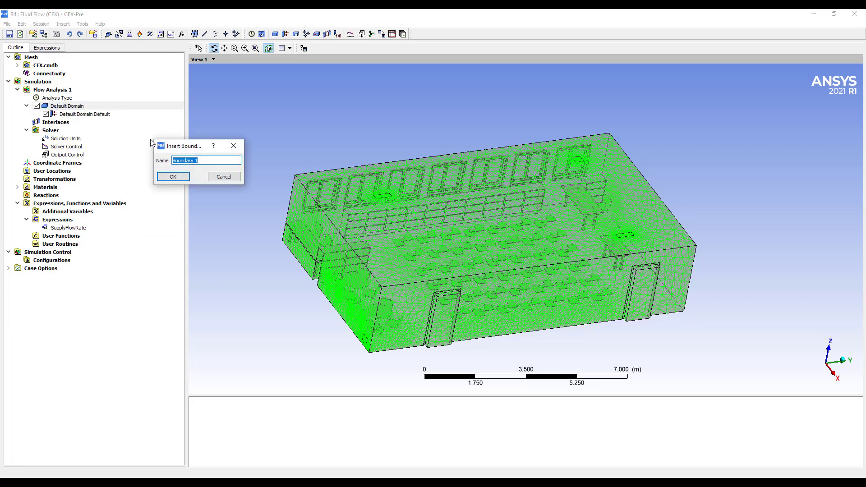
{"action": "type", "text": "In"}
{"action": "key", "text": "BackSpace"}
{"action": "key", "text": "BackSpace"}
{"action": "type", "text": "Supply1"}
{"action": "key", "text": "Return"}
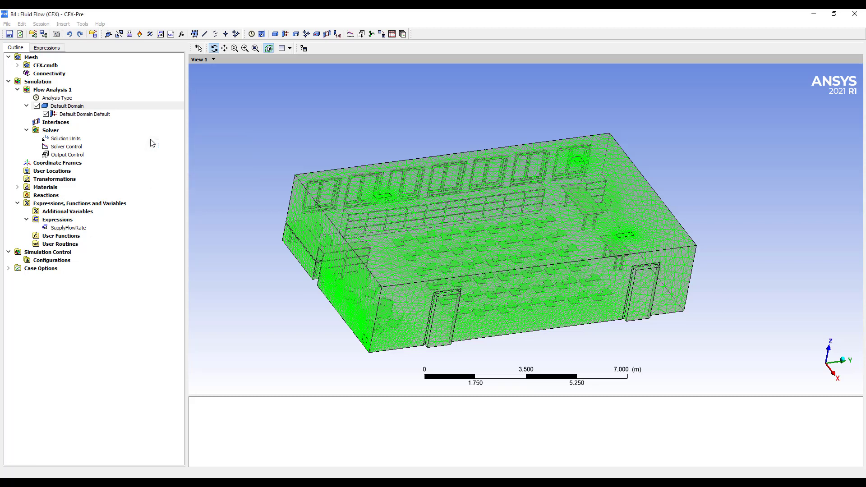
{"action": "left_click", "coordinate": [101, 92]}
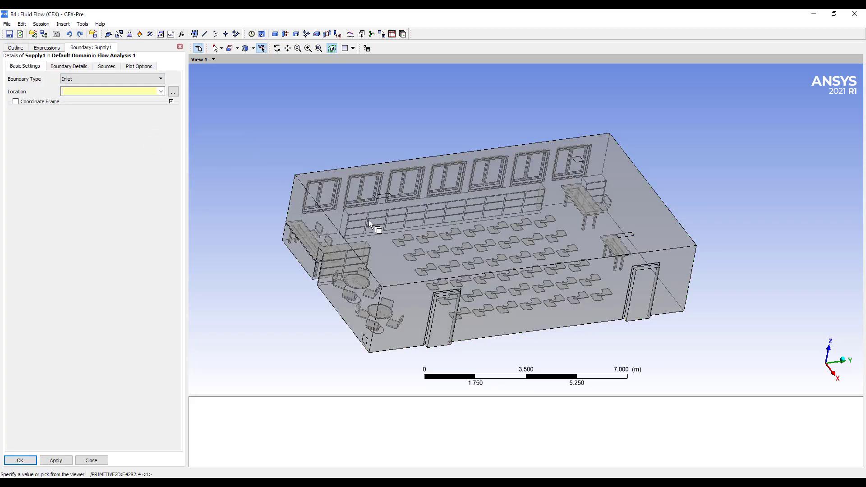
{"action": "left_click", "coordinate": [384, 196]}
Set Supply1's mass flow rate to the SupplyFlowRate expression and confirm
{"action": "left_click", "coordinate": [67, 67]}
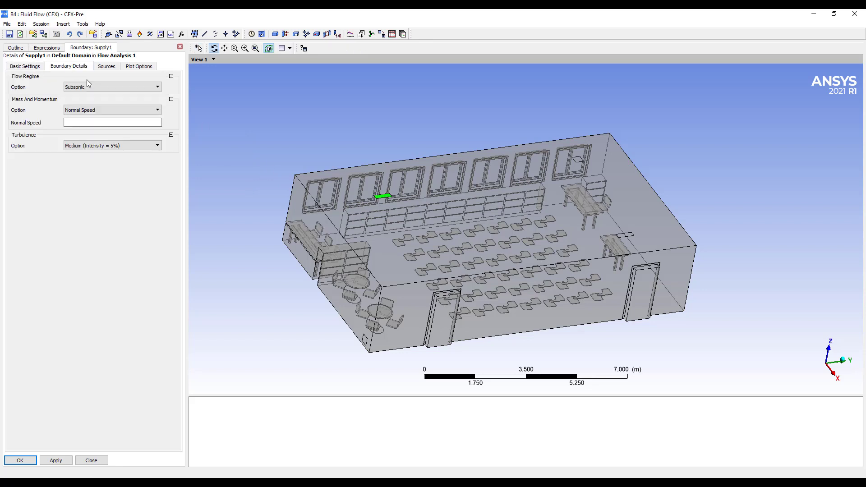
{"action": "left_click", "coordinate": [97, 110]}
{"action": "left_click", "coordinate": [98, 138]}
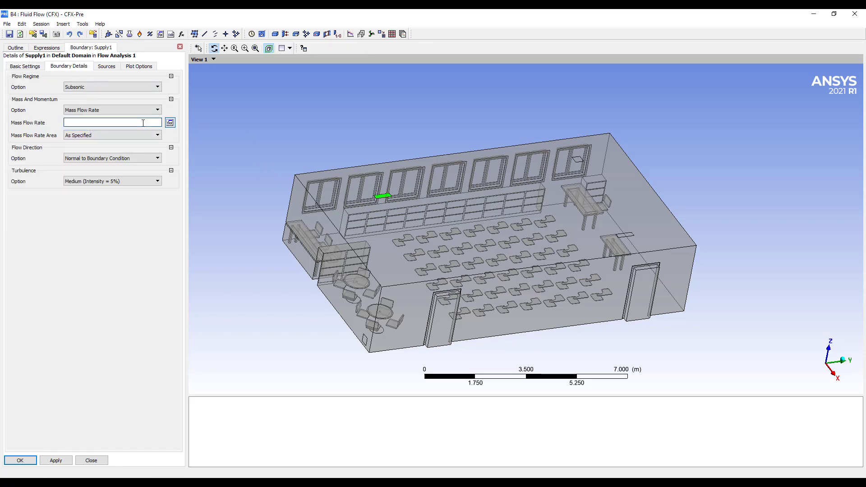
{"action": "left_click", "coordinate": [170, 122]}
{"action": "mouse_move", "coordinate": [194, 140]}
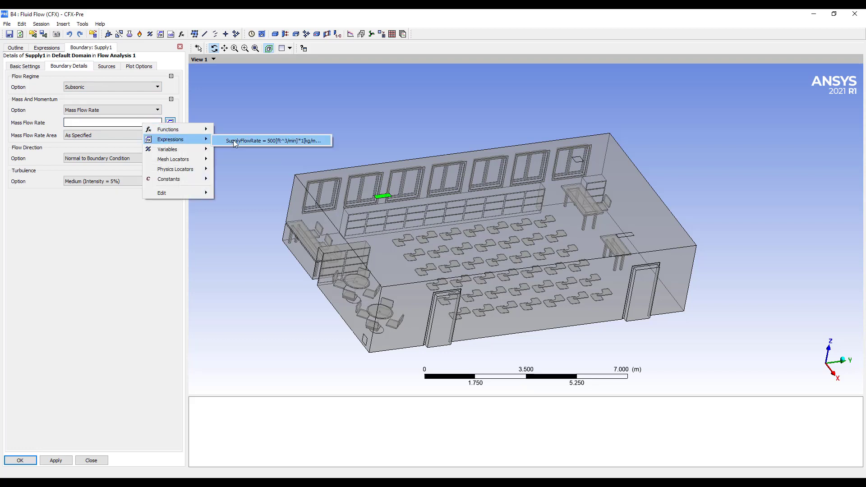
{"action": "left_click", "coordinate": [233, 140]}
{"action": "left_click", "coordinate": [21, 460]}
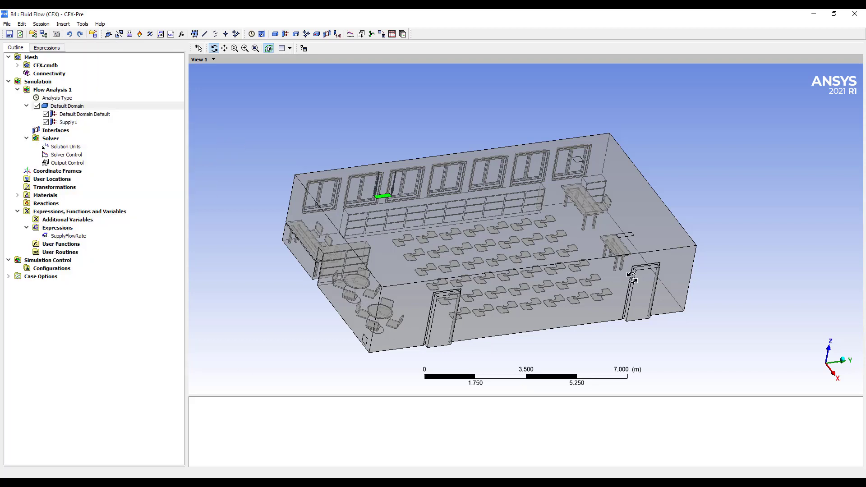
Insert a boundary named supply2 on the small face near the right-hand table
{"action": "right_click", "coordinate": [69, 106]}
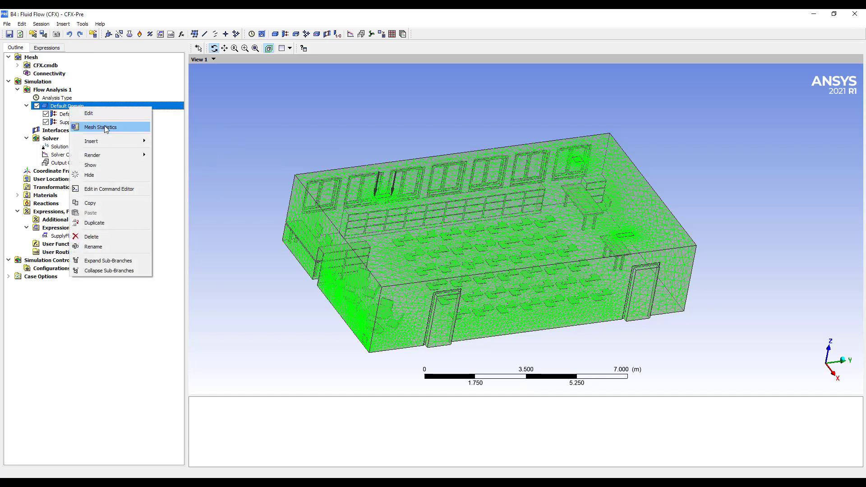
{"action": "mouse_move", "coordinate": [110, 141]}
{"action": "left_click", "coordinate": [173, 143]}
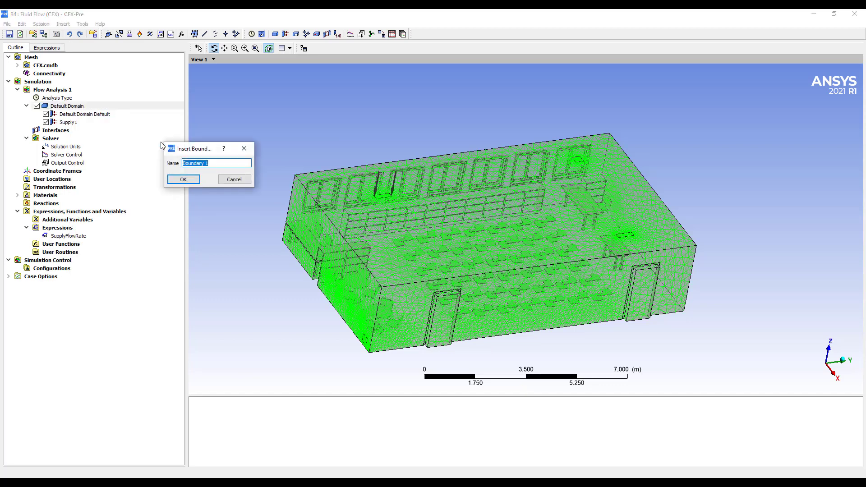
{"action": "type", "text": "supply2"}
{"action": "key", "text": "Return"}
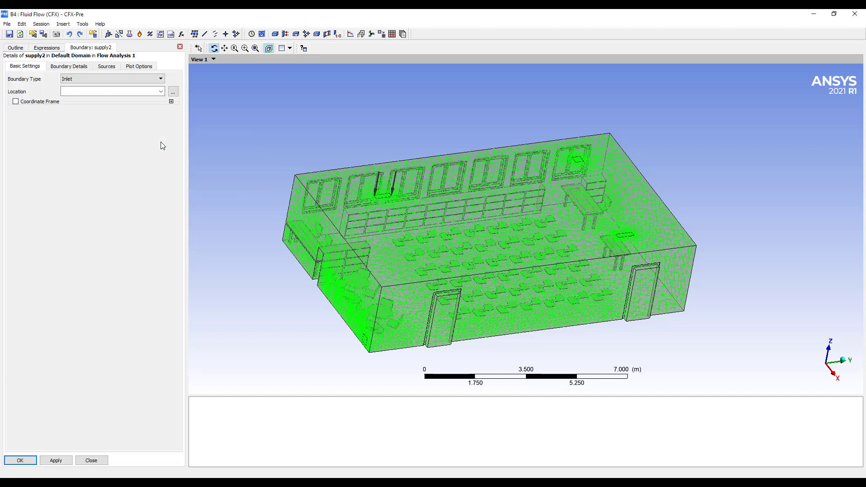
{"action": "left_click", "coordinate": [625, 234]}
Give supply2 a mass flow rate of SupplyFlowRate and confirm
{"action": "left_click", "coordinate": [70, 67]}
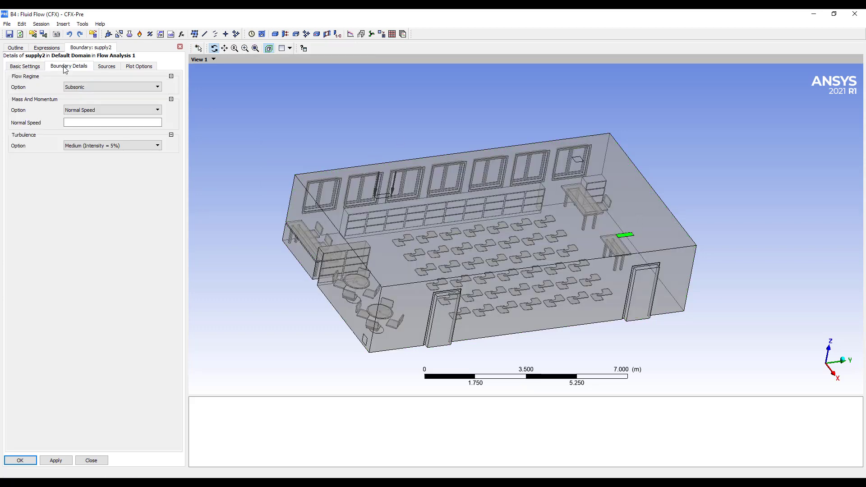
{"action": "left_click", "coordinate": [108, 110]}
{"action": "left_click", "coordinate": [102, 138]}
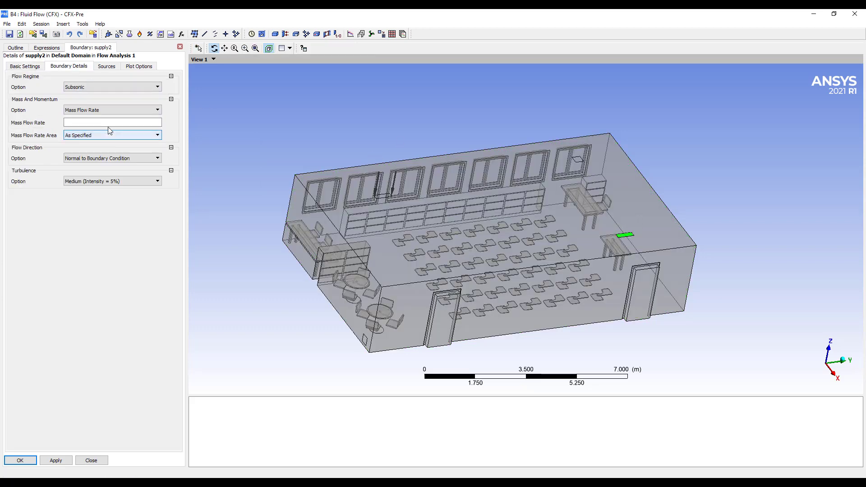
{"action": "left_click", "coordinate": [170, 122]}
{"action": "right_click", "coordinate": [115, 122]}
{"action": "mouse_move", "coordinate": [147, 141]}
{"action": "left_click", "coordinate": [202, 139]}
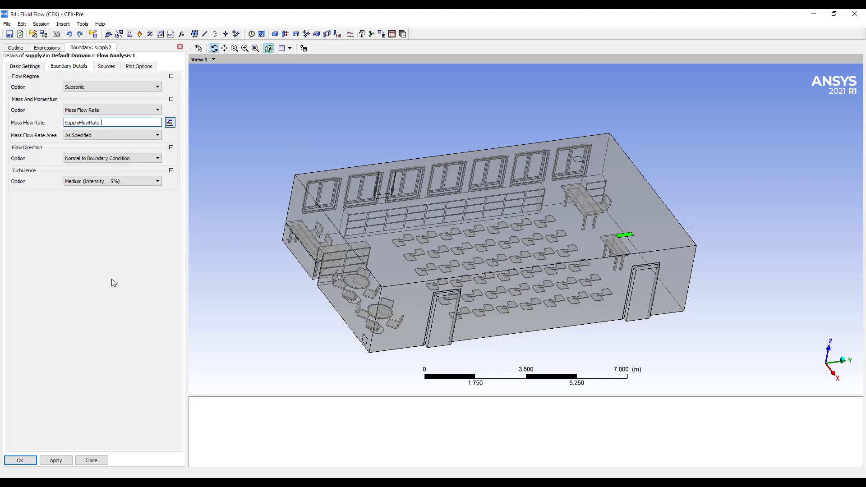
{"action": "left_click", "coordinate": [20, 460]}
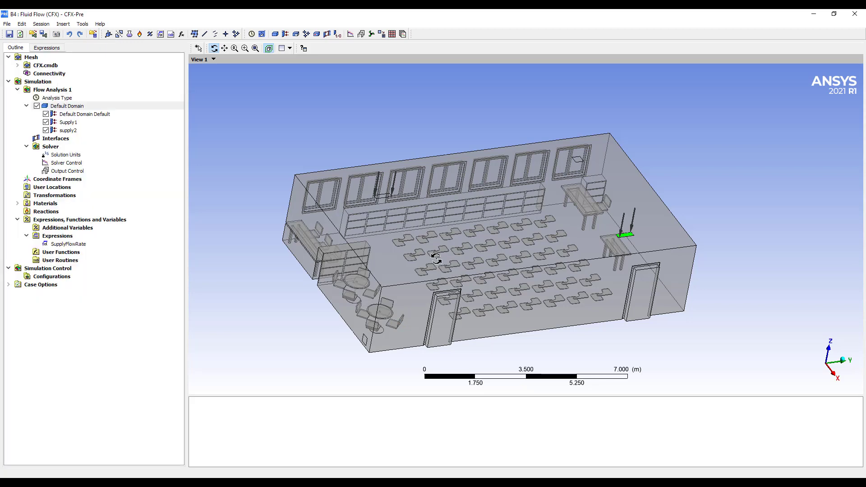
Insert an outlet boundary named return1 on the small face near the far upper corner
{"action": "right_click", "coordinate": [67, 108]}
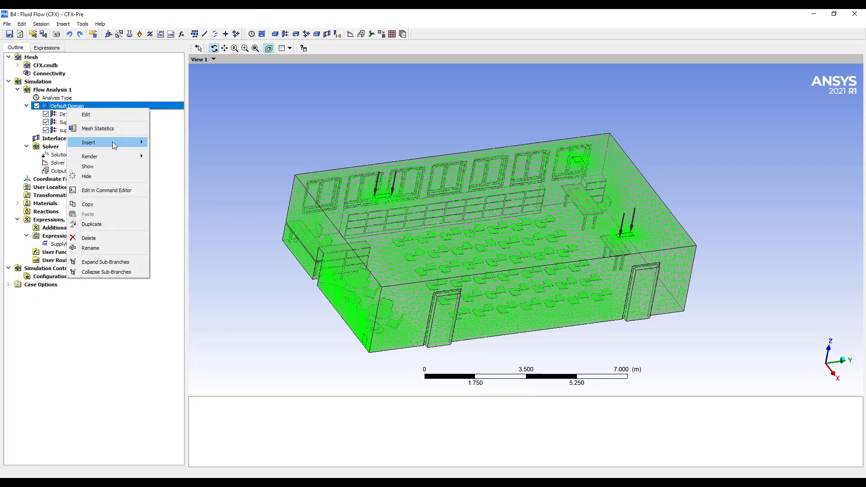
{"action": "mouse_move", "coordinate": [113, 143]}
{"action": "left_click", "coordinate": [166, 144]}
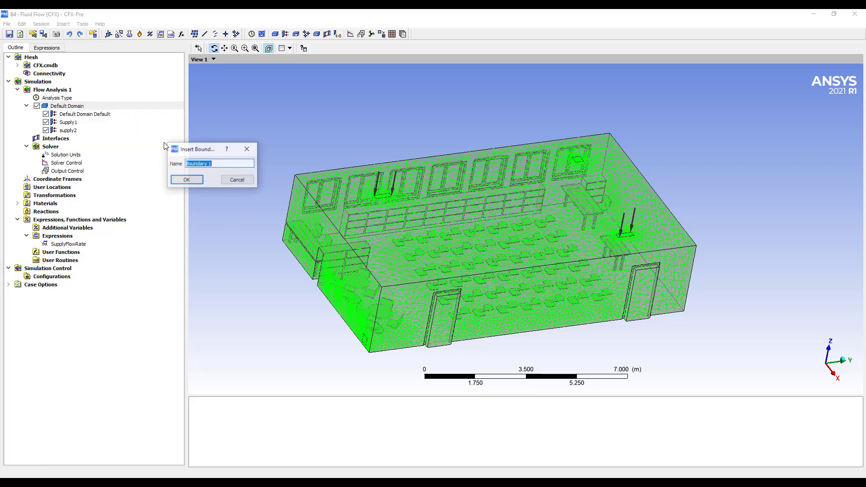
{"action": "type", "text": "return1"}
{"action": "key", "text": "Return"}
{"action": "left_click", "coordinate": [109, 79]}
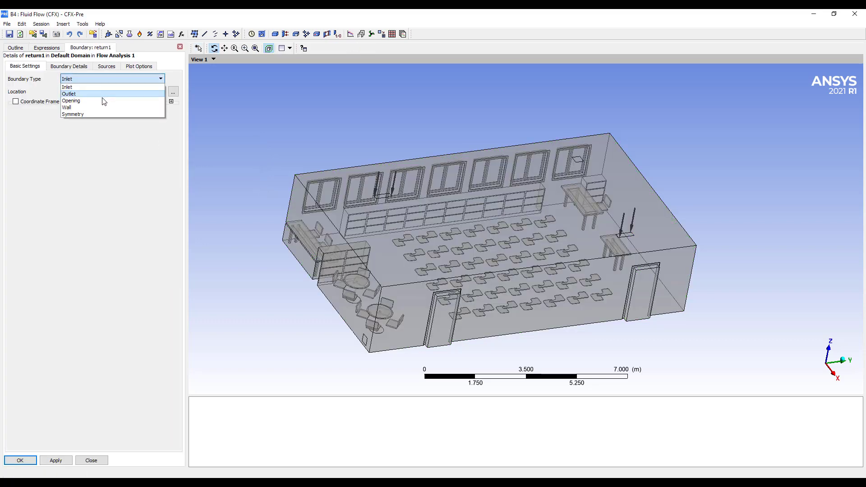
{"action": "left_click", "coordinate": [100, 94]}
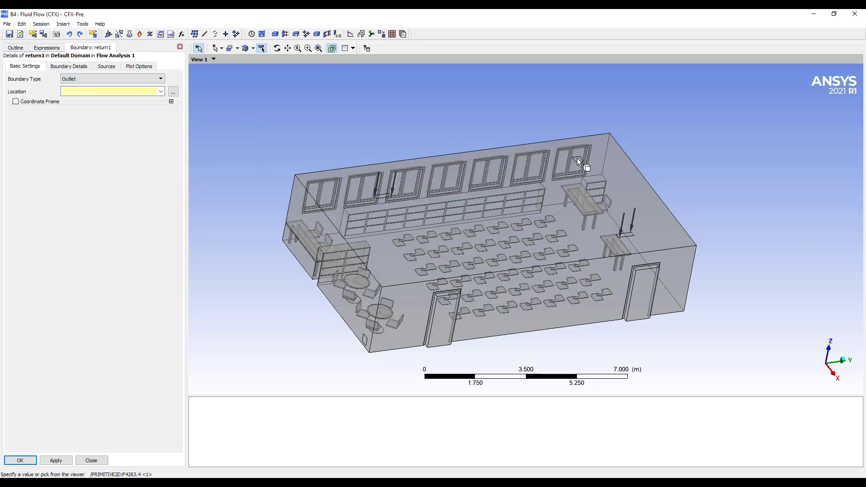
{"action": "left_click", "coordinate": [578, 158]}
Set return1's relative pressure to 0 and confirm
{"action": "left_click", "coordinate": [69, 66]}
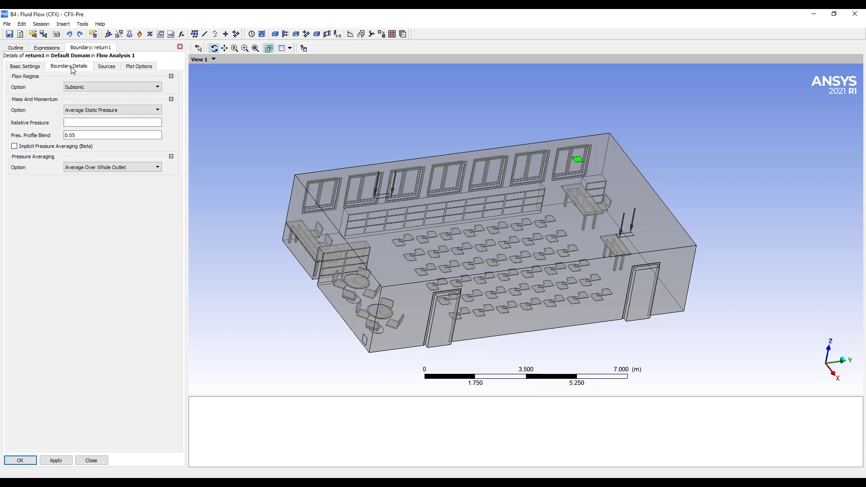
{"action": "left_click", "coordinate": [90, 123]}
{"action": "type", "text": "0"}
{"action": "left_click", "coordinate": [20, 461]}
Insert an outlet boundary named return2 on the small face at the lower front corner
{"action": "right_click", "coordinate": [63, 108]}
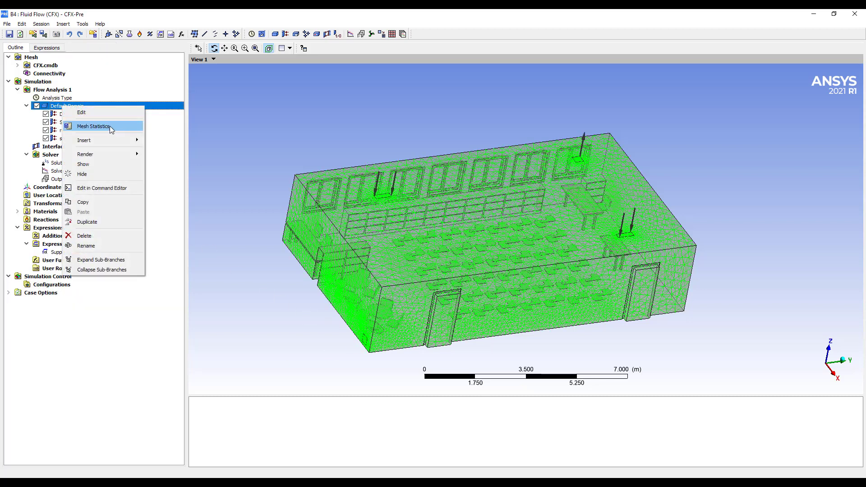
{"action": "mouse_move", "coordinate": [74, 140]}
{"action": "left_click", "coordinate": [163, 139]}
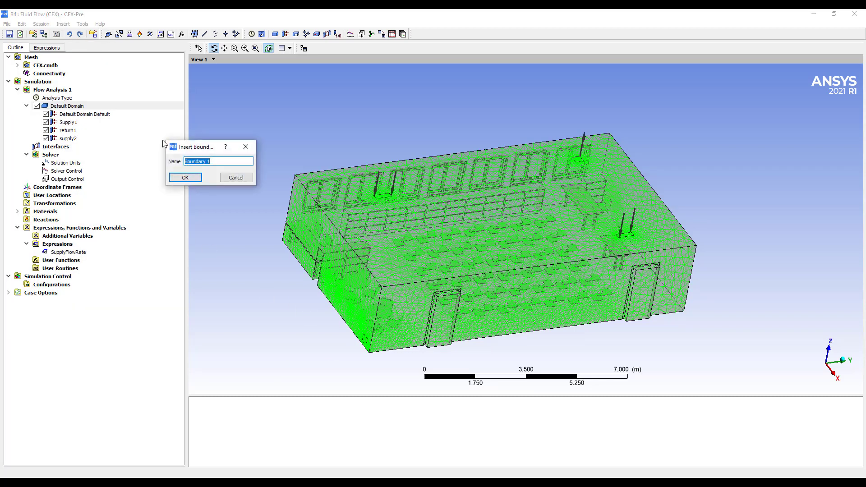
{"action": "type", "text": "retun"}
{"action": "key", "text": "BackSpace"}
{"action": "type", "text": "rn2"}
{"action": "key", "text": "Return"}
{"action": "left_click", "coordinate": [108, 79]}
{"action": "left_click", "coordinate": [83, 97]}
{"action": "left_click", "coordinate": [83, 80]}
{"action": "left_click", "coordinate": [83, 92]}
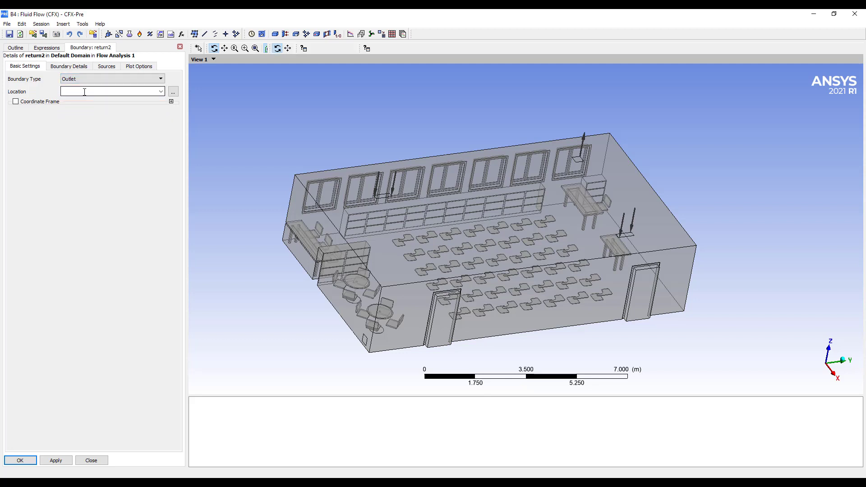
{"action": "left_click", "coordinate": [365, 339]}
Dismiss the missing-pressure warning, then set return2's relative pressure to 0 and confirm
{"action": "left_click", "coordinate": [20, 460]}
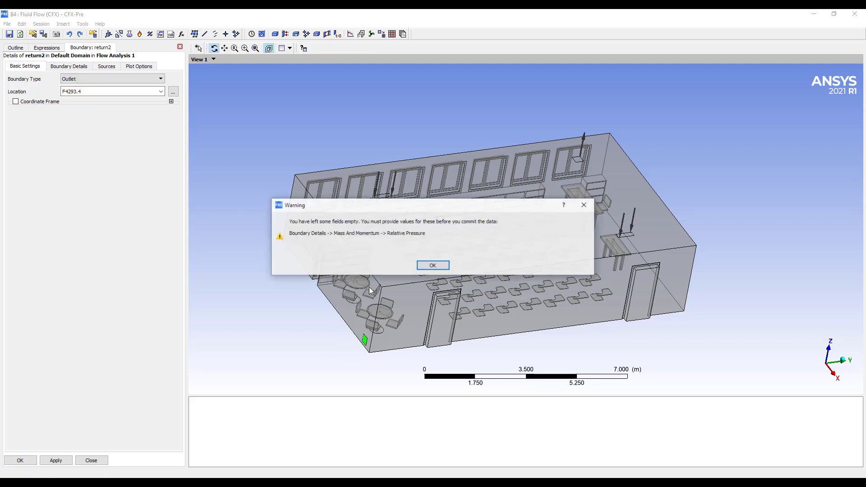
{"action": "left_click", "coordinate": [437, 266]}
{"action": "left_click", "coordinate": [72, 67]}
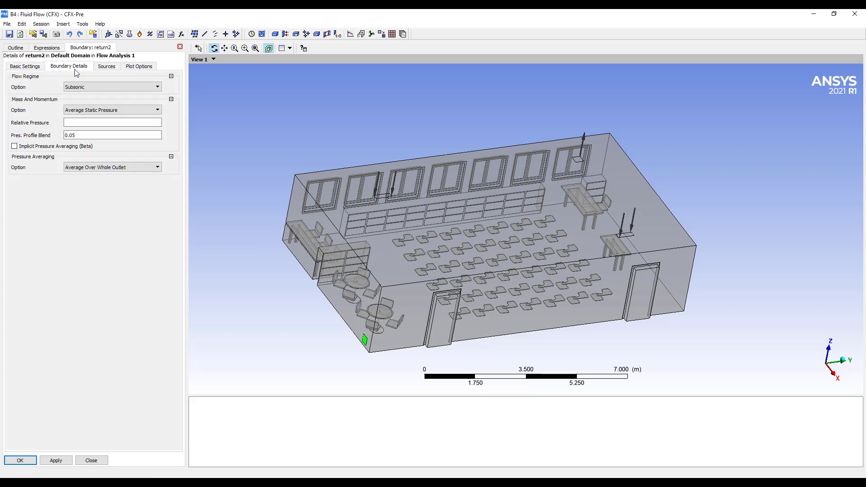
{"action": "left_click", "coordinate": [89, 122]}
{"action": "type", "text": "0"}
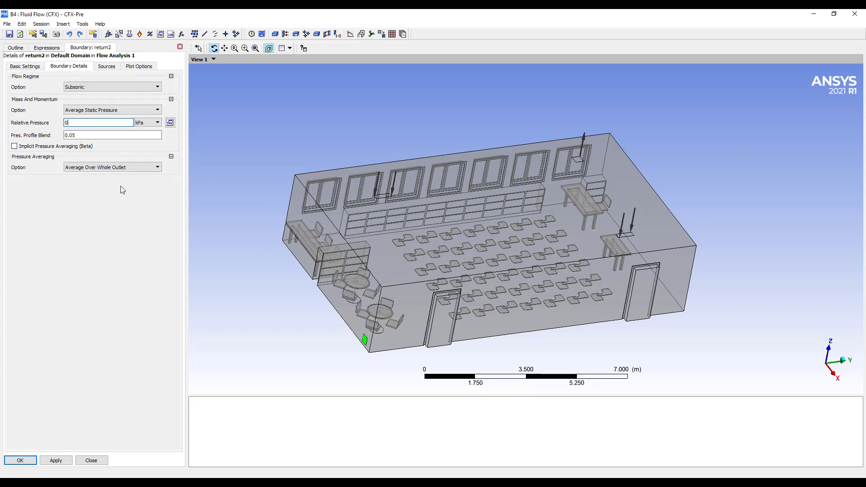
{"action": "left_click", "coordinate": [22, 461]}
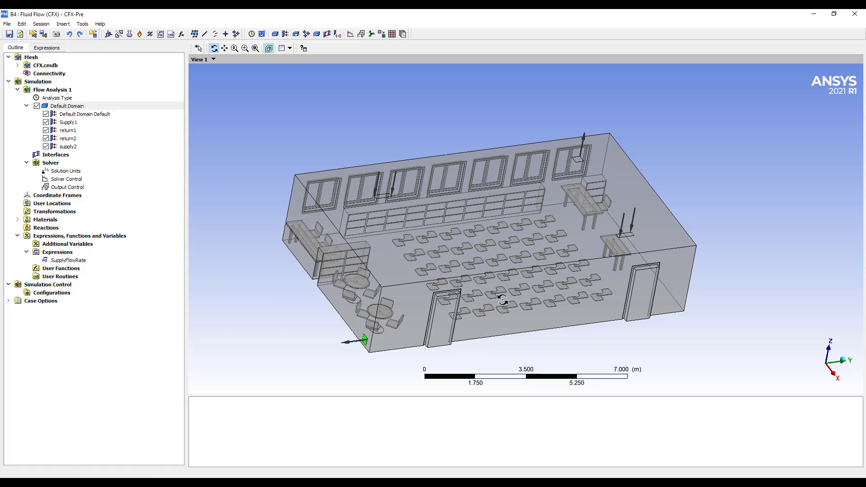
{"action": "left_click_drag", "start_coordinate": [502, 300], "coordinate": [491, 286]}
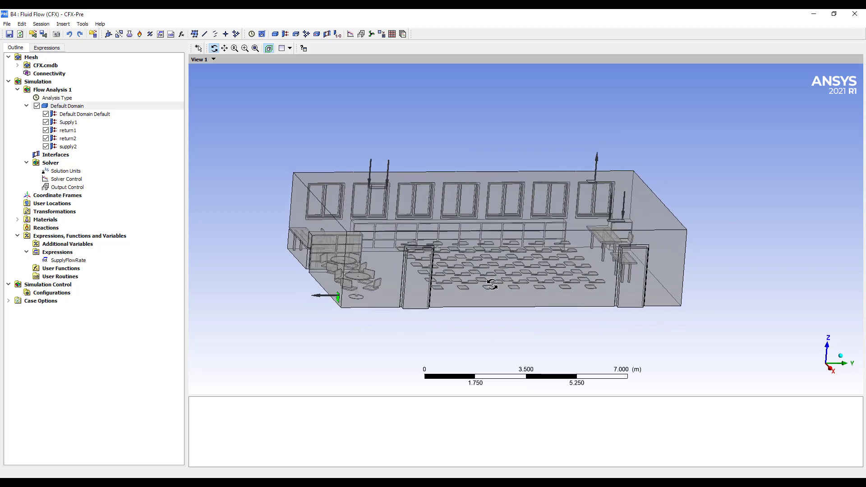
{"action": "double_click", "coordinate": [65, 180]}
{"action": "left_click", "coordinate": [85, 143]}
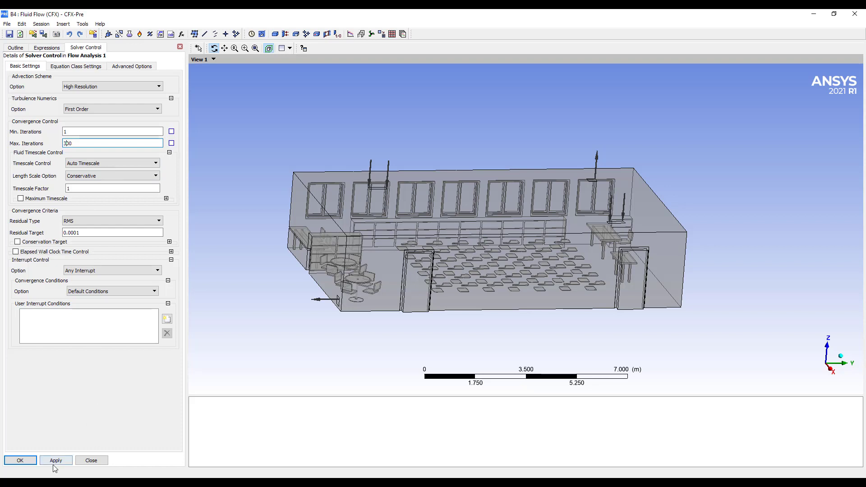
{"action": "left_click", "coordinate": [22, 460]}
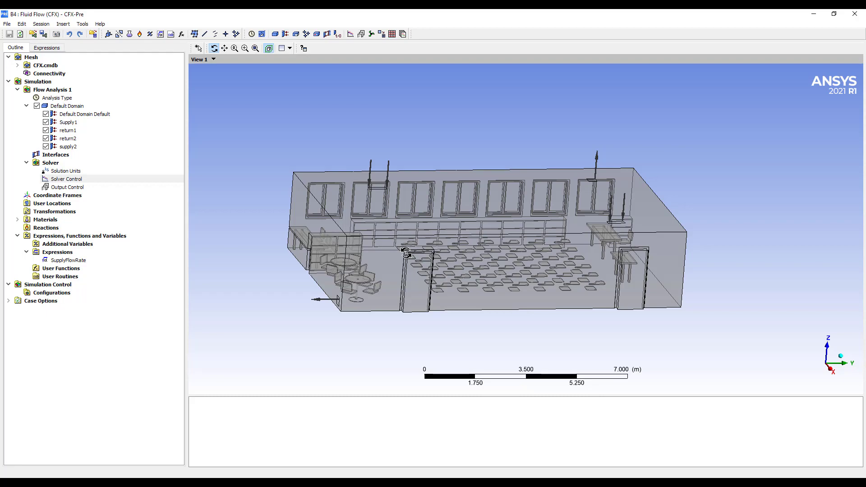
Orbit the classroom model toward a steep, near top-down view
{"action": "left_click_drag", "start_coordinate": [510, 237], "coordinate": [524, 274]}
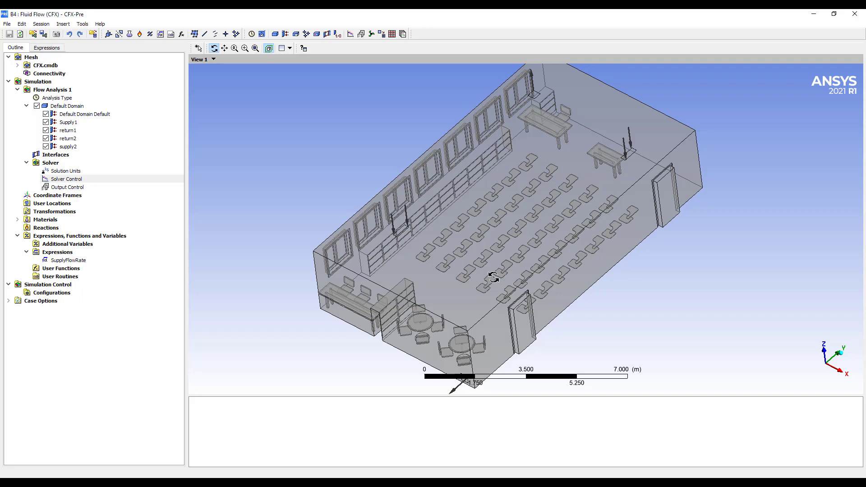
{"action": "left_click_drag", "start_coordinate": [460, 249], "coordinate": [400, 254]}
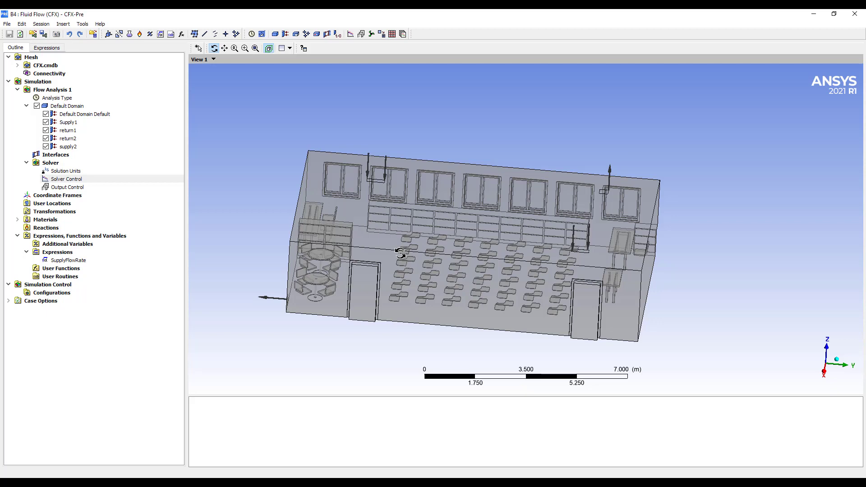
{"action": "left_click_drag", "start_coordinate": [401, 199], "coordinate": [351, 155]}
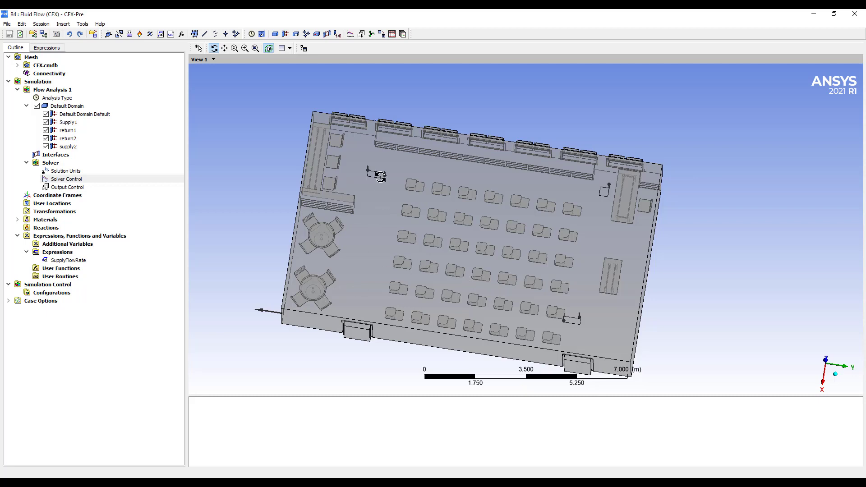
{"action": "left_click_drag", "start_coordinate": [394, 293], "coordinate": [412, 193]}
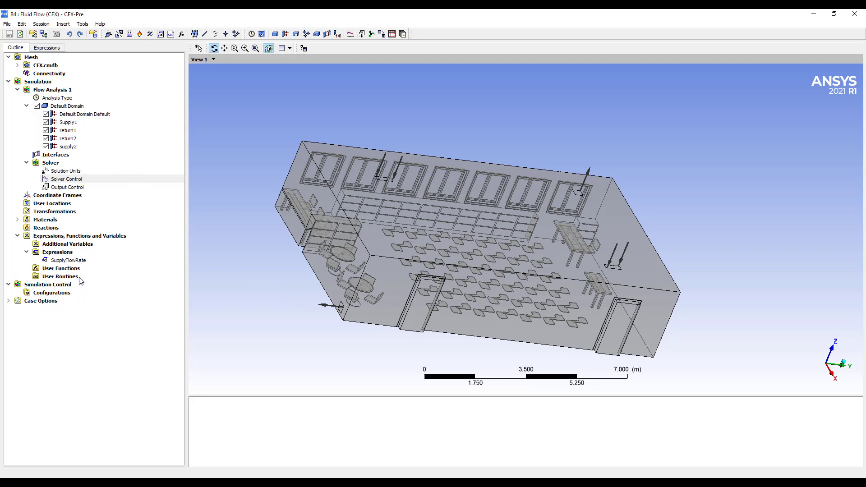
Add an additional variable named AgeOfAir with Variable Type Volumetric and its units edited
{"action": "right_click", "coordinate": [71, 246]}
{"action": "mouse_move", "coordinate": [135, 246]}
{"action": "left_click", "coordinate": [180, 248]}
{"action": "type", "text": "AgeOfAir"}
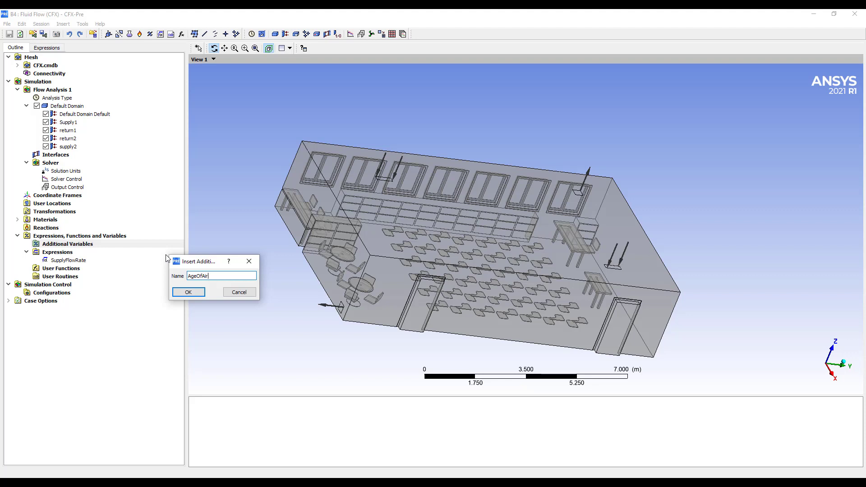
{"action": "key", "text": "Return"}
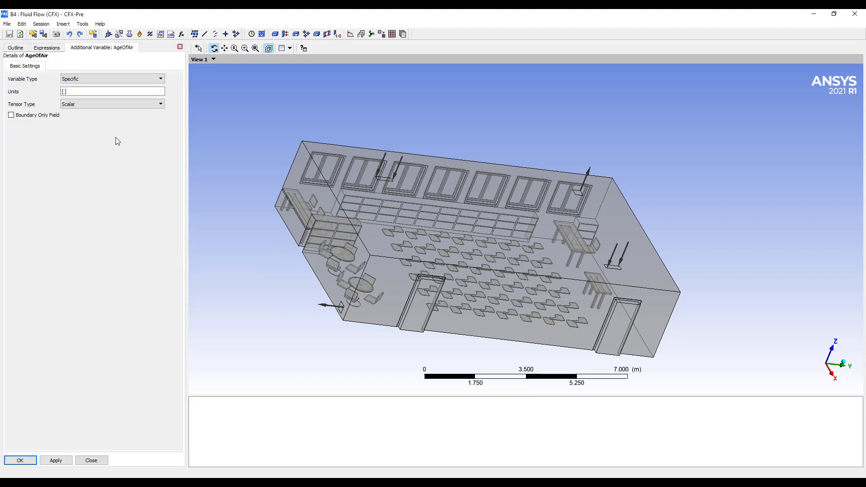
{"action": "left_click", "coordinate": [116, 80]}
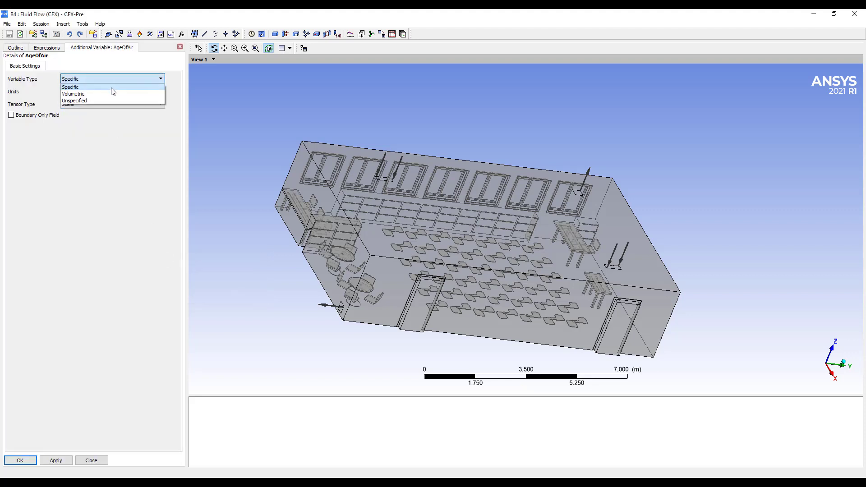
{"action": "left_click", "coordinate": [111, 95]}
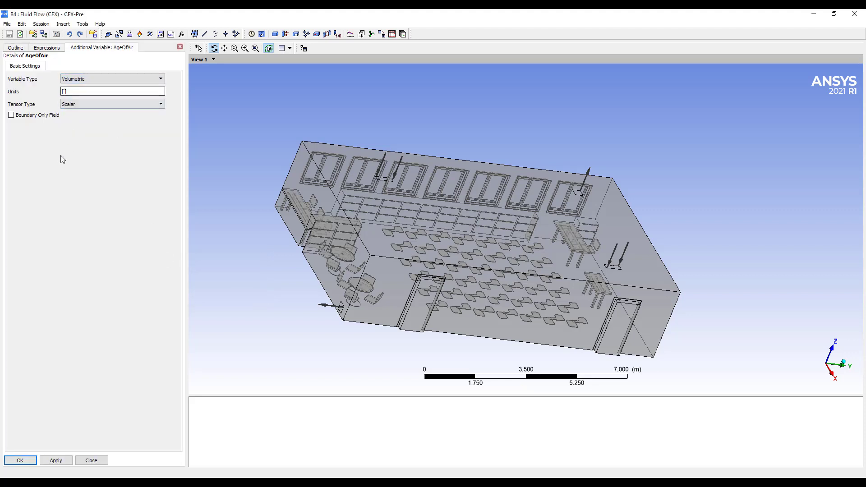
{"action": "left_click", "coordinate": [86, 94]}
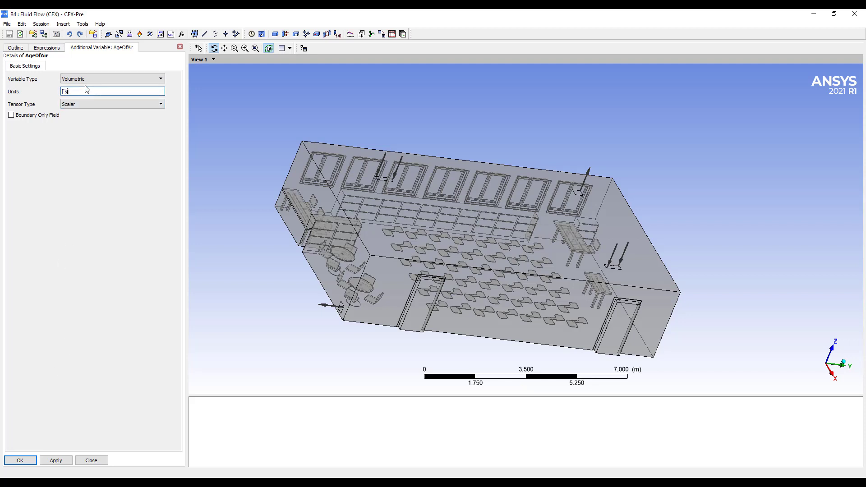
{"action": "left_click", "coordinate": [21, 461]}
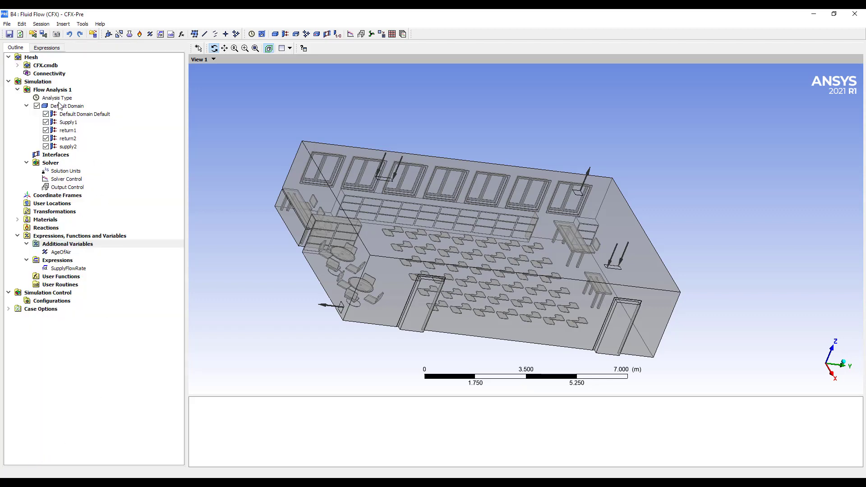
Enable AgeOfAir in the Default Domain's fluid models using the Transport Equation option
{"action": "double_click", "coordinate": [58, 107]}
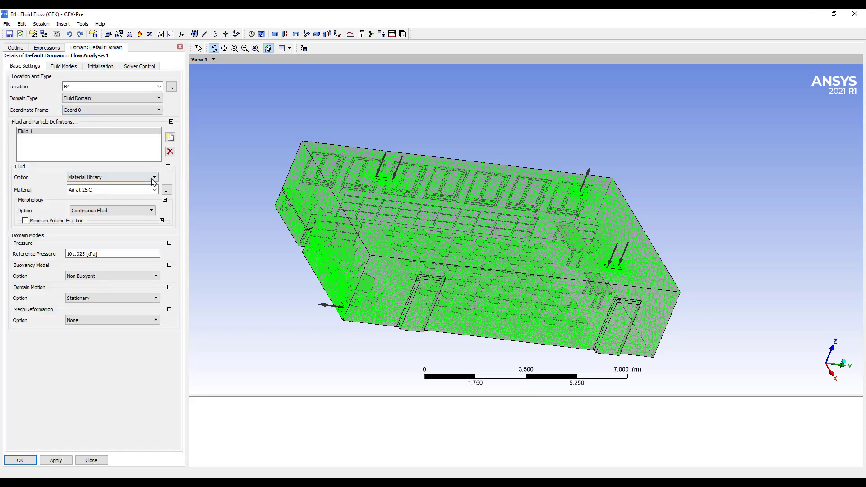
{"action": "left_click", "coordinate": [63, 67]}
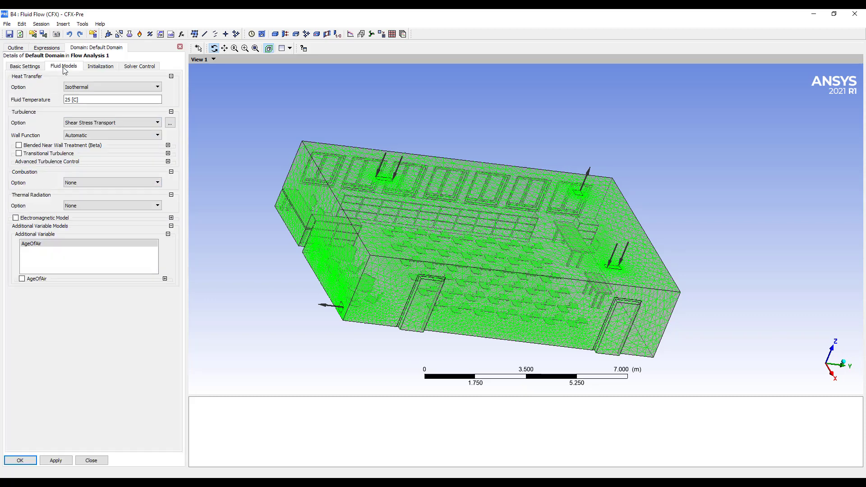
{"action": "left_click", "coordinate": [22, 279]}
{"action": "left_click", "coordinate": [112, 291]}
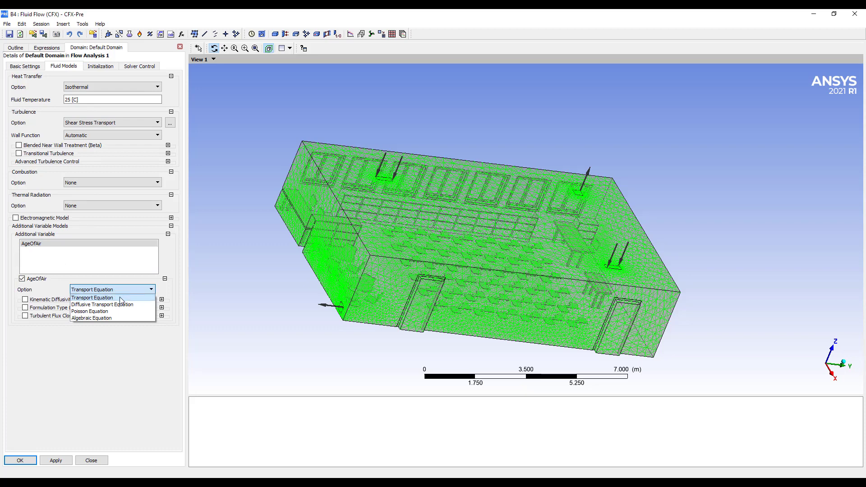
{"action": "left_click", "coordinate": [121, 299]}
{"action": "left_click", "coordinate": [93, 292]}
{"action": "left_click", "coordinate": [57, 291]}
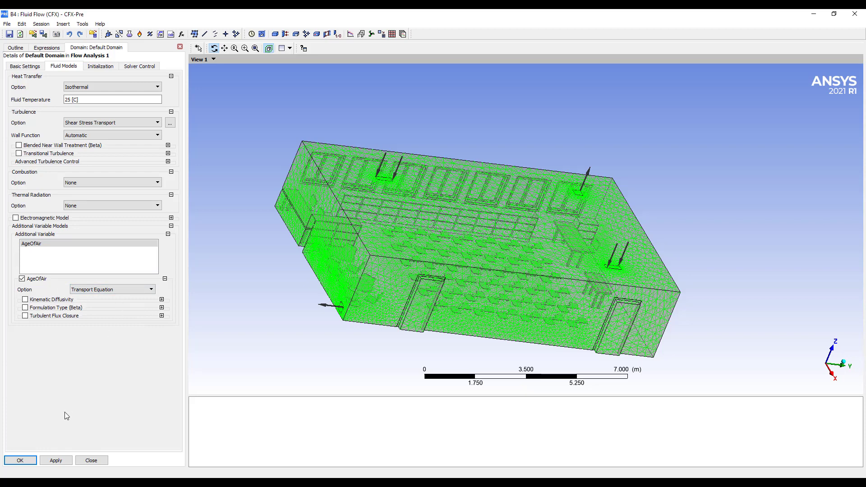
{"action": "left_click", "coordinate": [20, 460]}
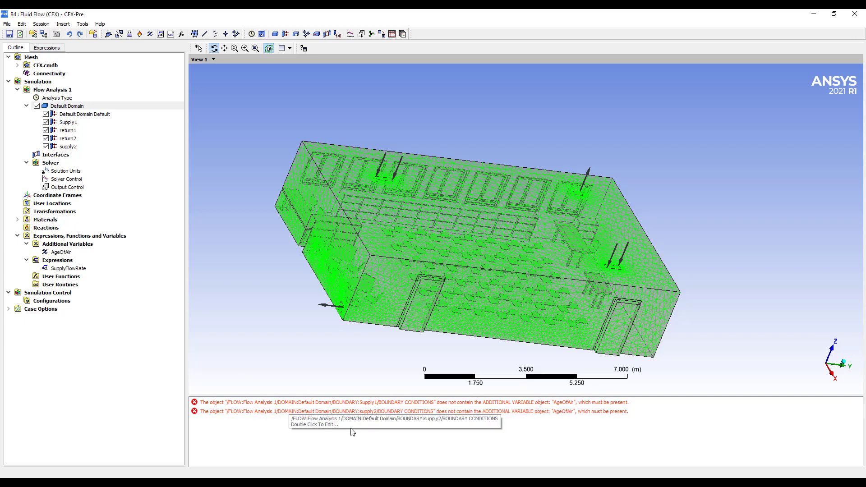
Set the AgeOfAir value to 0 s on the Supply1 inlet boundary
{"action": "double_click", "coordinate": [398, 403]}
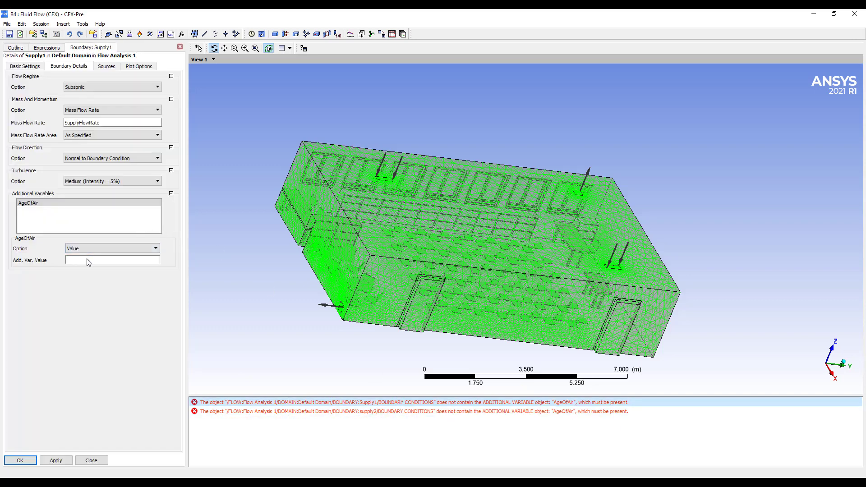
{"action": "left_click", "coordinate": [88, 260]}
{"action": "type", "text": "0"}
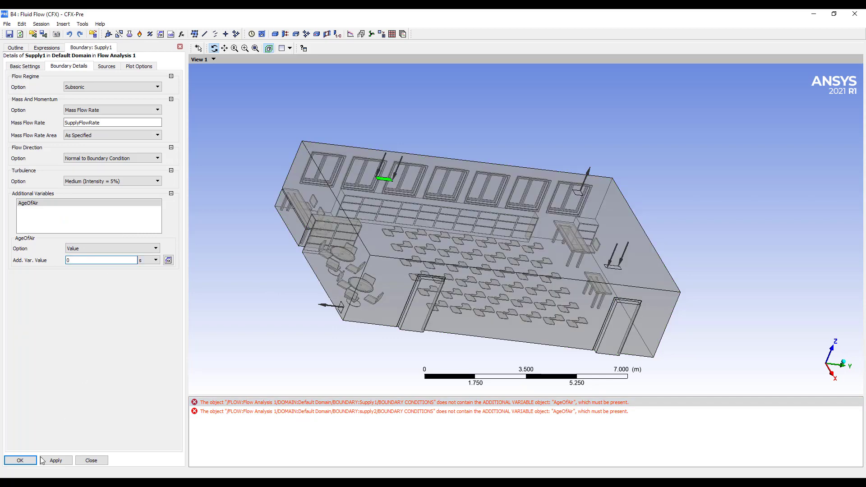
{"action": "left_click", "coordinate": [36, 460]}
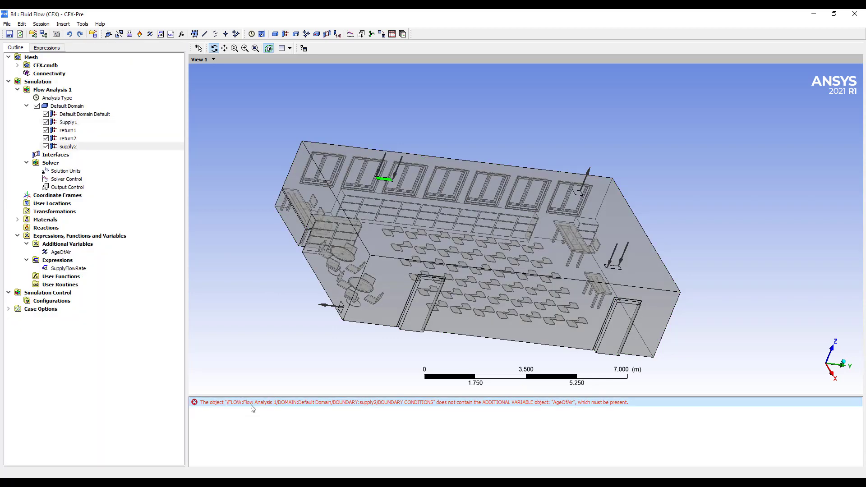
Set the AgeOfAir value to 0 s on the supply2 inlet boundary
{"action": "double_click", "coordinate": [251, 403]}
{"action": "left_click", "coordinate": [82, 260]}
{"action": "type", "text": "0"}
{"action": "left_click", "coordinate": [20, 460]}
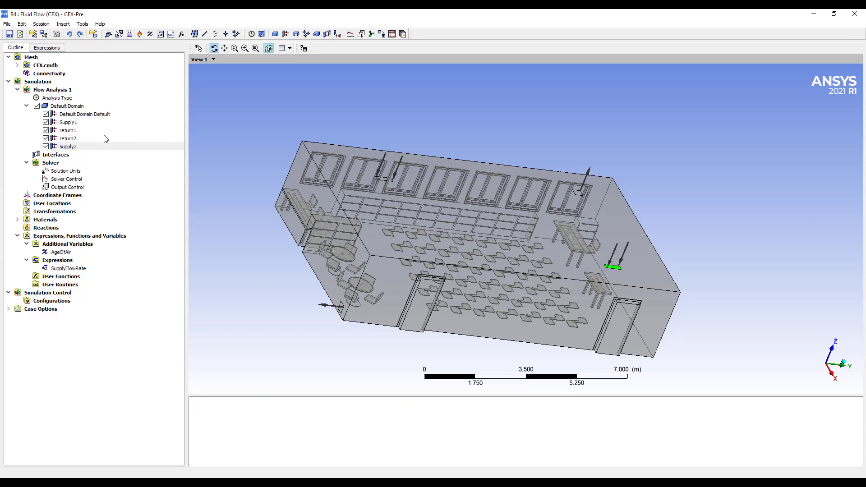
Insert Subdomain 1 into the Default Domain, located on region B4
{"action": "right_click", "coordinate": [65, 109]}
{"action": "mouse_move", "coordinate": [121, 143]}
{"action": "left_click", "coordinate": [171, 154]}
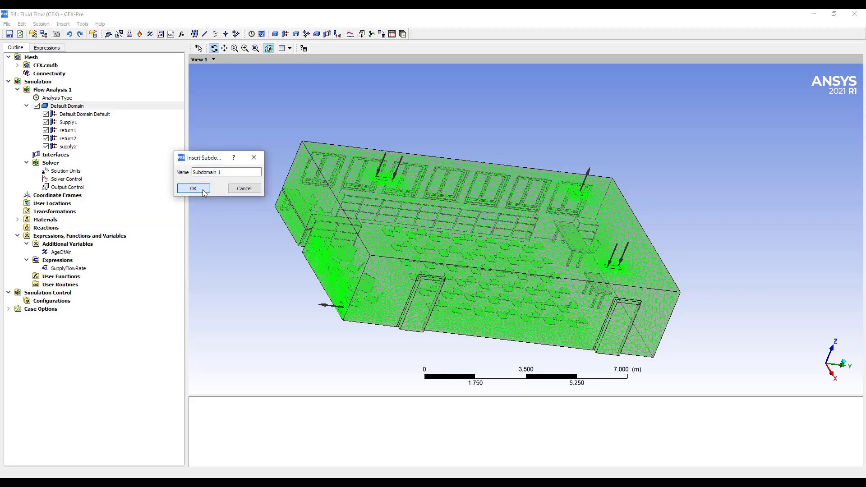
{"action": "left_click", "coordinate": [203, 192]}
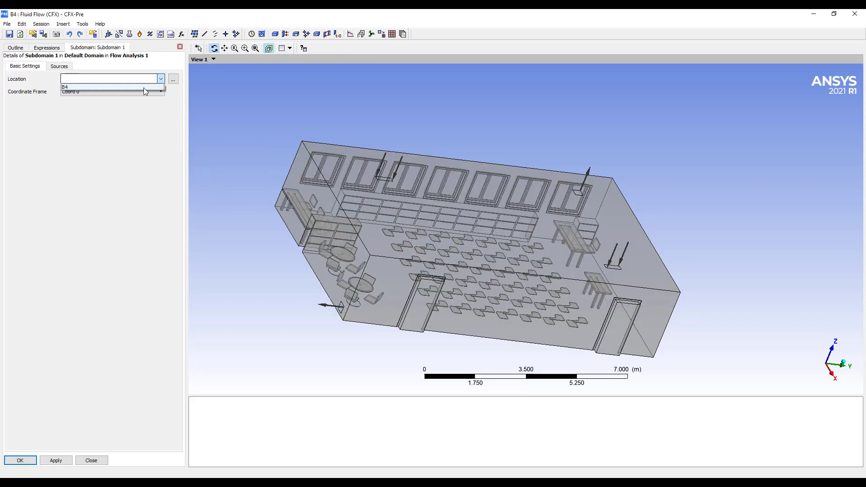
{"action": "left_click", "coordinate": [144, 88]}
Enable an AgeOfAir equation source in the subdomain with the Source option and value 1
{"action": "left_click", "coordinate": [55, 67]}
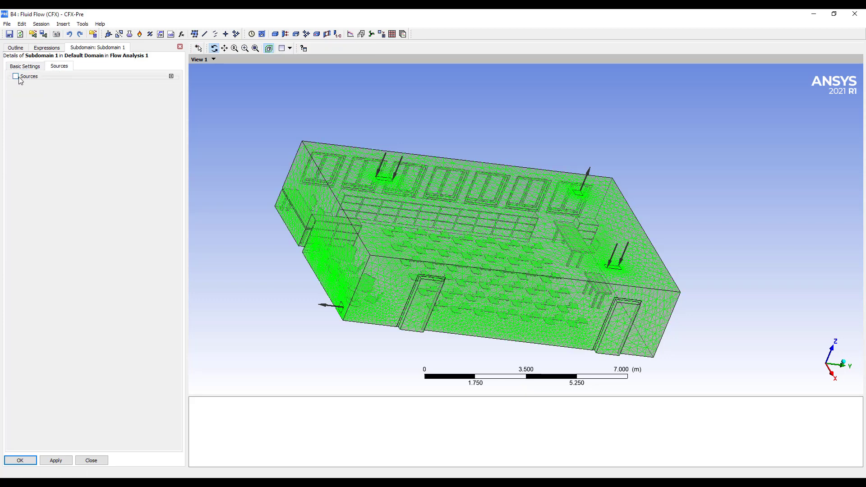
{"action": "left_click", "coordinate": [17, 77]}
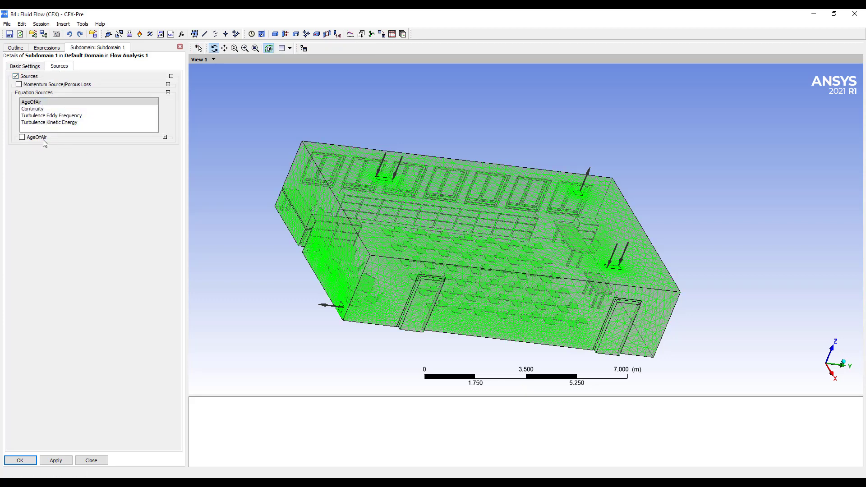
{"action": "left_click", "coordinate": [22, 137]}
{"action": "left_click", "coordinate": [129, 149]}
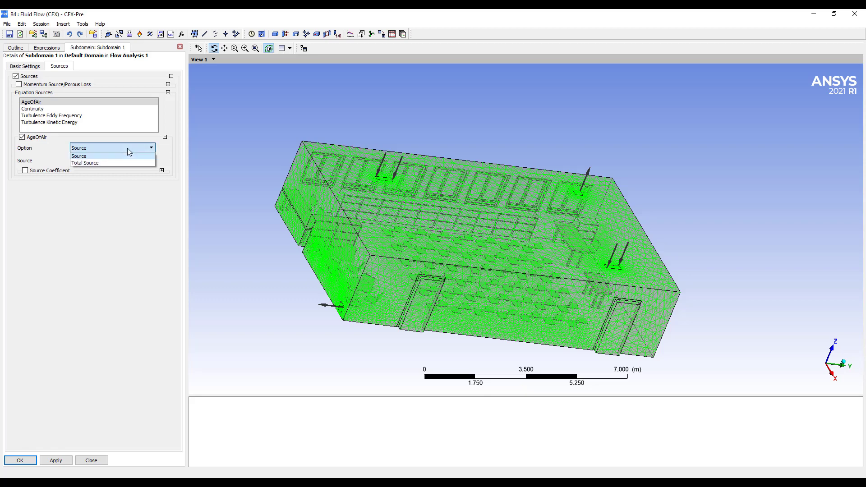
{"action": "left_click", "coordinate": [125, 156]}
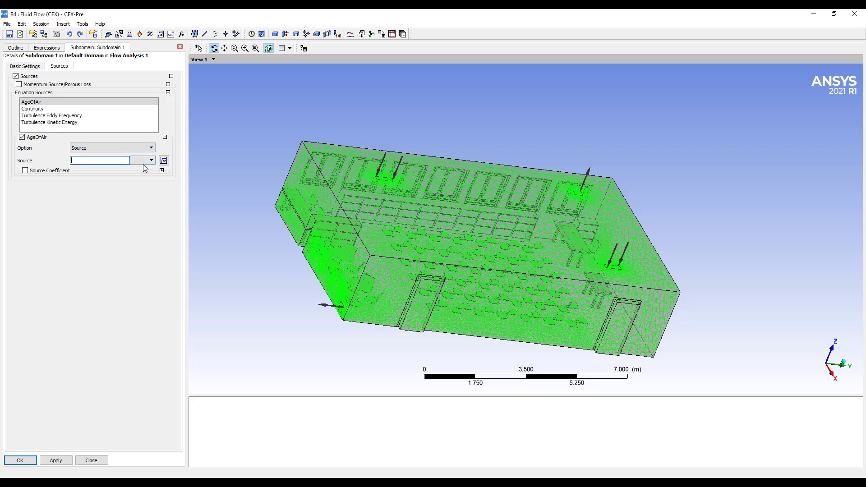
{"action": "left_click", "coordinate": [148, 149]}
{"action": "left_click", "coordinate": [144, 163]}
{"action": "left_click", "coordinate": [149, 148]}
{"action": "left_click", "coordinate": [123, 156]}
{"action": "type", "text": "1"}
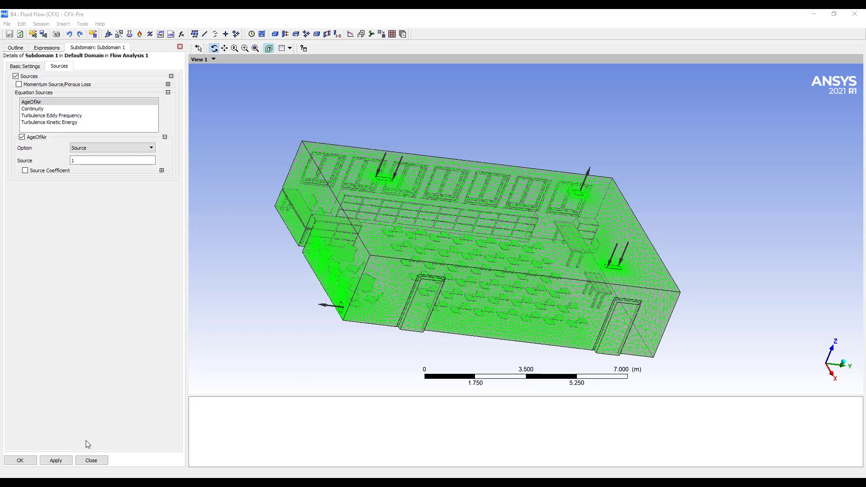
Confirm Subdomain 1, close CFX-Pre, and run the CFX solver to completion
{"action": "left_click", "coordinate": [33, 463]}
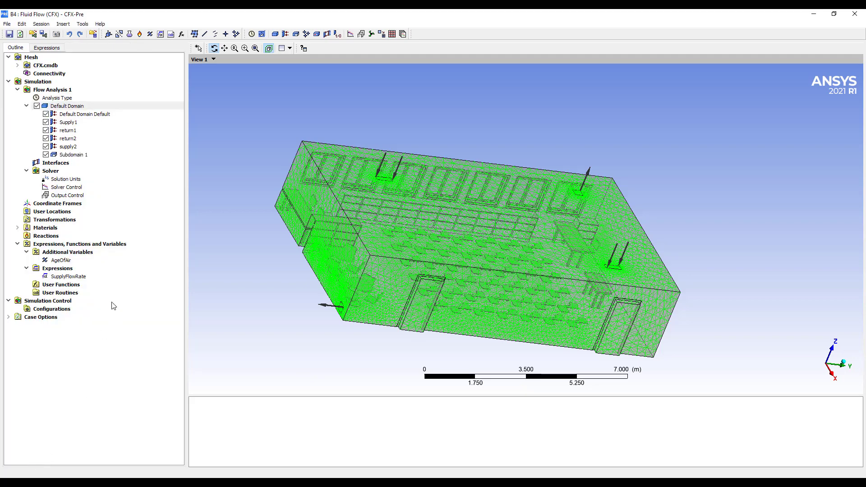
{"action": "key", "text": "alt+F4"}
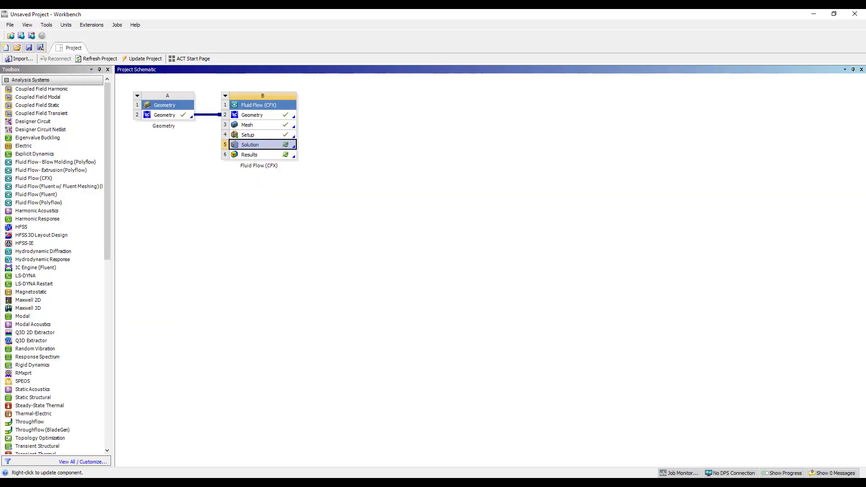
{"action": "double_click", "coordinate": [269, 146]}
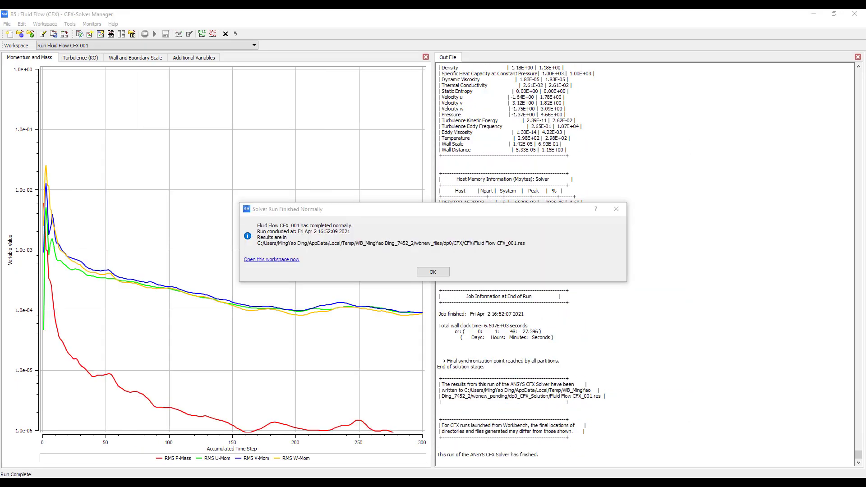
{"action": "left_click", "coordinate": [432, 272]}
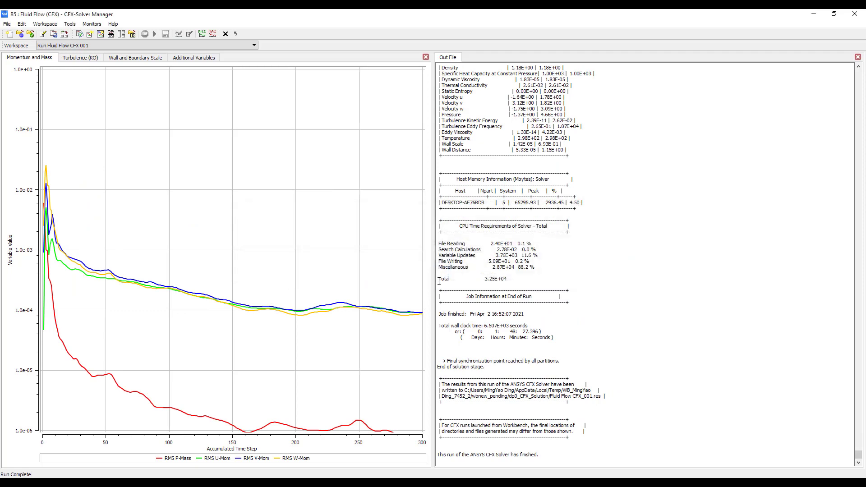
{"action": "left_click", "coordinate": [855, 14]}
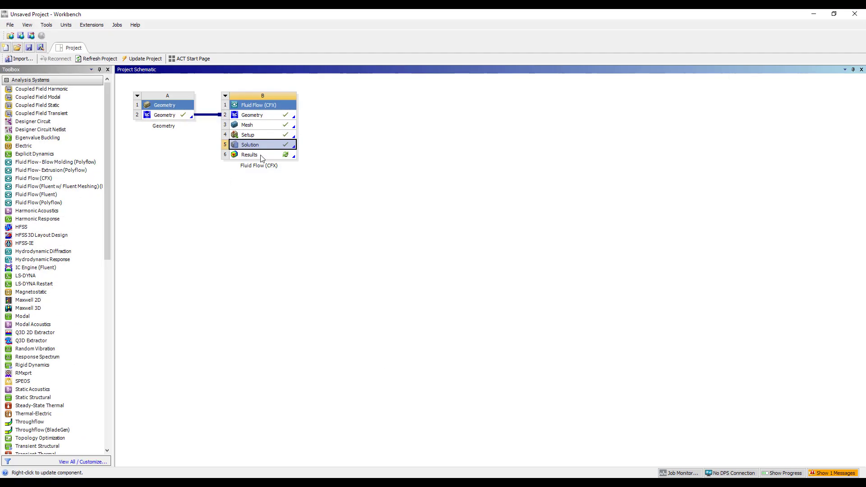
Open the results in CFD-Post, maximize the window, and orbit to an oblique room overview
{"action": "double_click", "coordinate": [263, 154]}
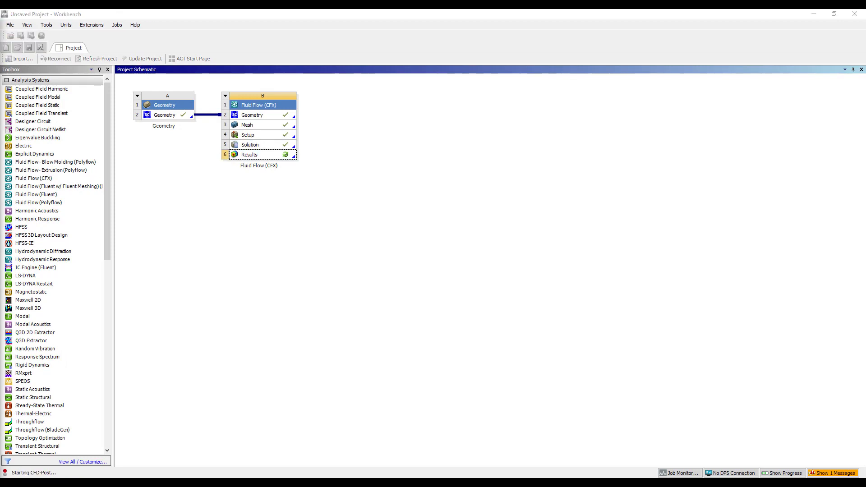
{"action": "double_click", "coordinate": [310, 93]}
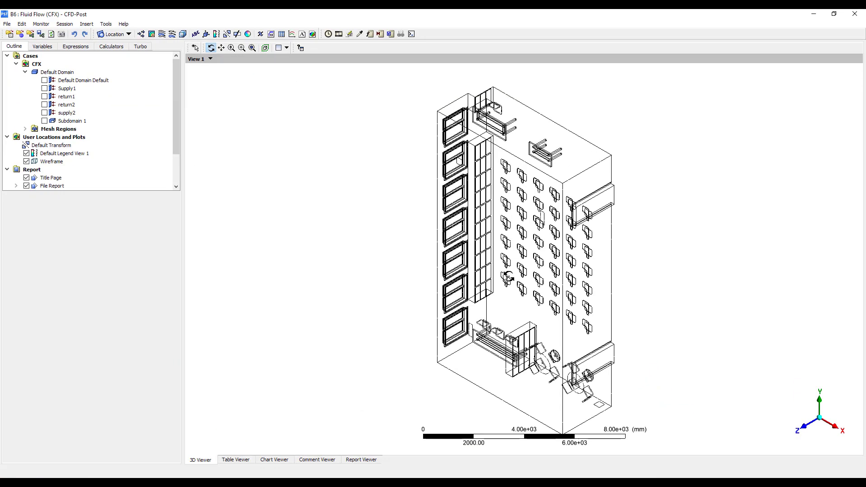
{"action": "left_click_drag", "start_coordinate": [548, 151], "coordinate": [495, 166]}
{"action": "left_click_drag", "start_coordinate": [456, 231], "coordinate": [492, 229]}
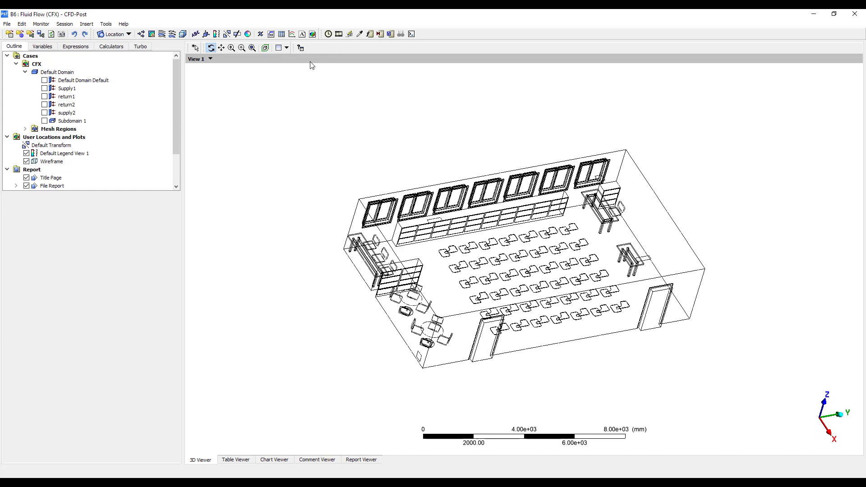
Create Streamline 1 seeded from Supply1 and supply2, then orbit to inspect the flow paths
{"action": "left_click", "coordinate": [161, 34]}
{"action": "left_click", "coordinate": [193, 71]}
{"action": "left_click", "coordinate": [123, 253]}
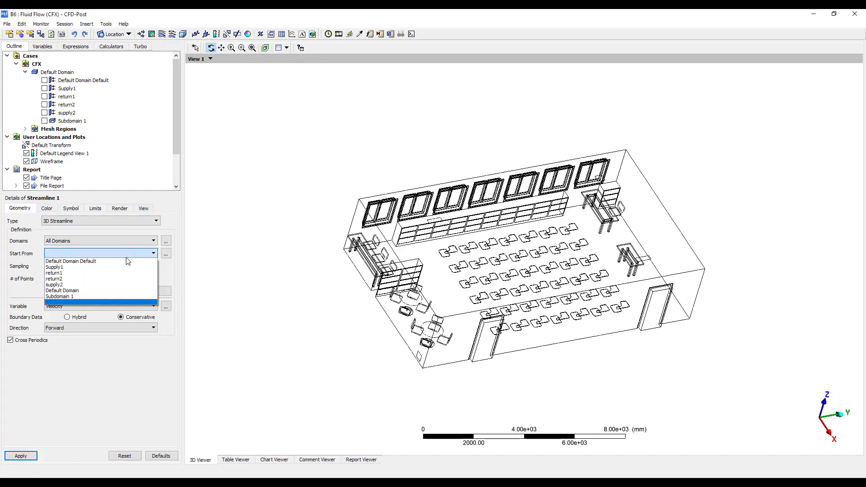
{"action": "left_click", "coordinate": [166, 254]}
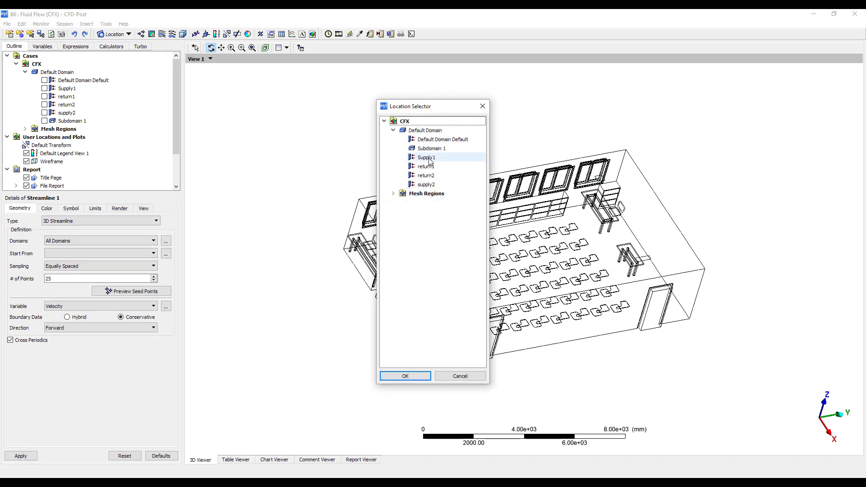
{"action": "left_click", "coordinate": [427, 157]}
{"action": "left_click", "coordinate": [426, 185], "text": "ctrl"}
{"action": "left_click", "coordinate": [404, 375]}
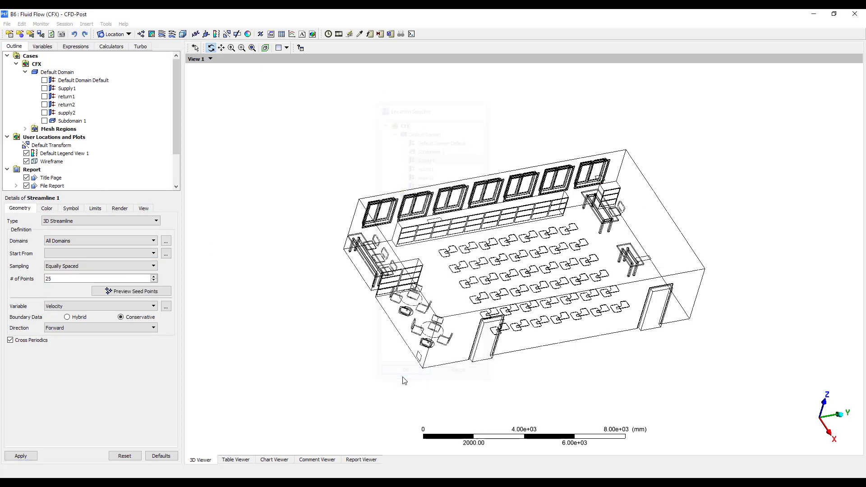
{"action": "left_click", "coordinate": [21, 456]}
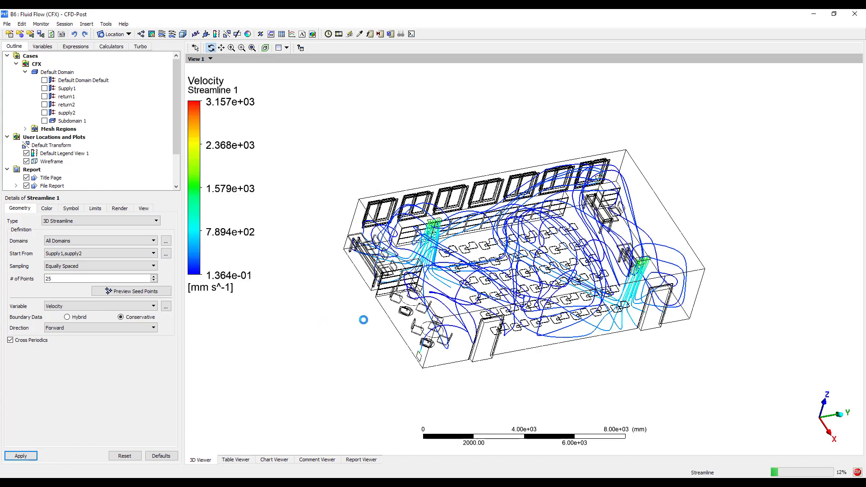
{"action": "left_click_drag", "start_coordinate": [616, 277], "coordinate": [527, 158]}
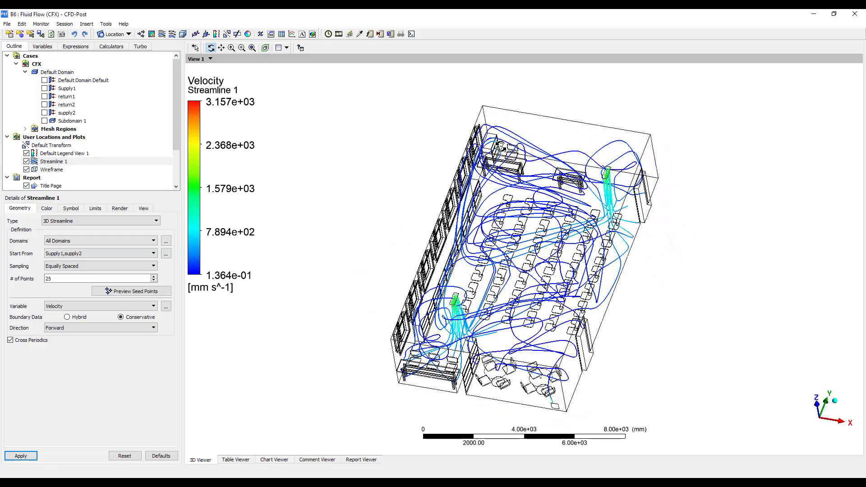
{"action": "left_click_drag", "start_coordinate": [517, 210], "coordinate": [476, 413]}
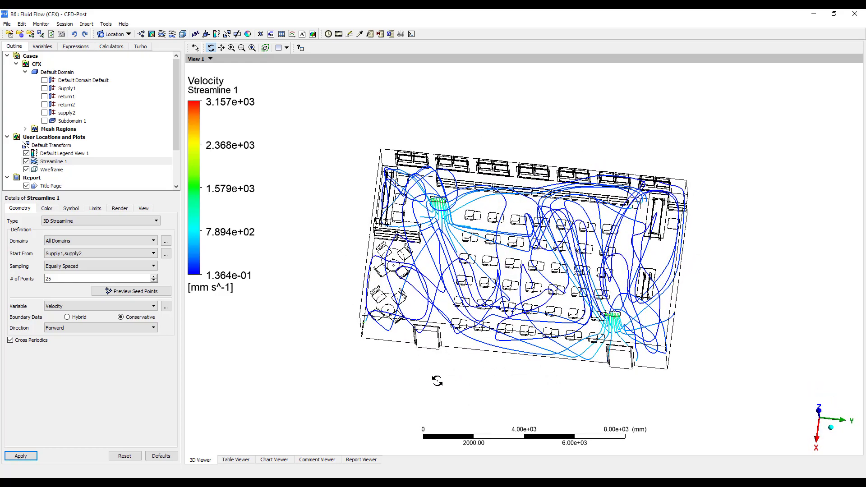
Compute massFlow on return1 with the Function Calculator (-0.235439 kg/s)
{"action": "left_click", "coordinate": [112, 47]}
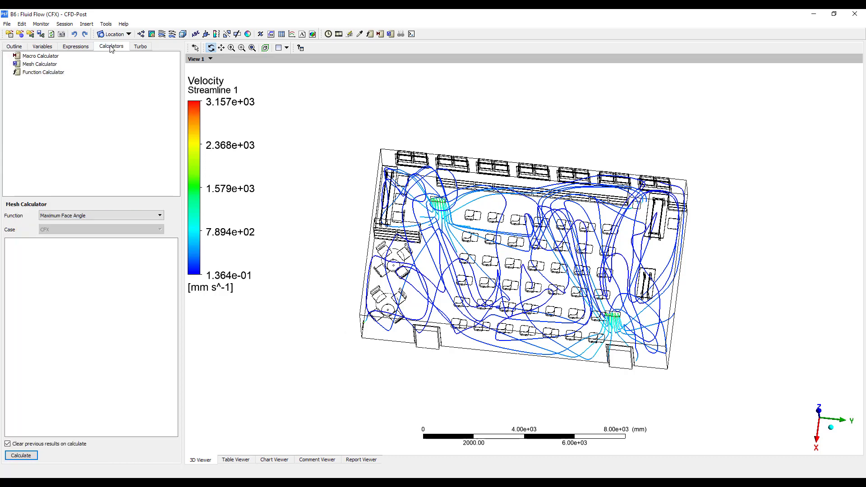
{"action": "left_click", "coordinate": [43, 73]}
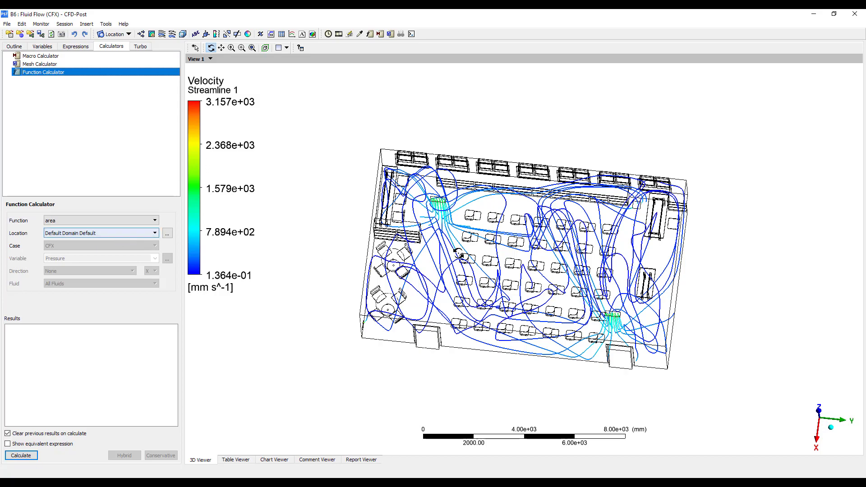
{"action": "left_click_drag", "start_coordinate": [507, 254], "coordinate": [340, 249]}
{"action": "left_click", "coordinate": [132, 221]}
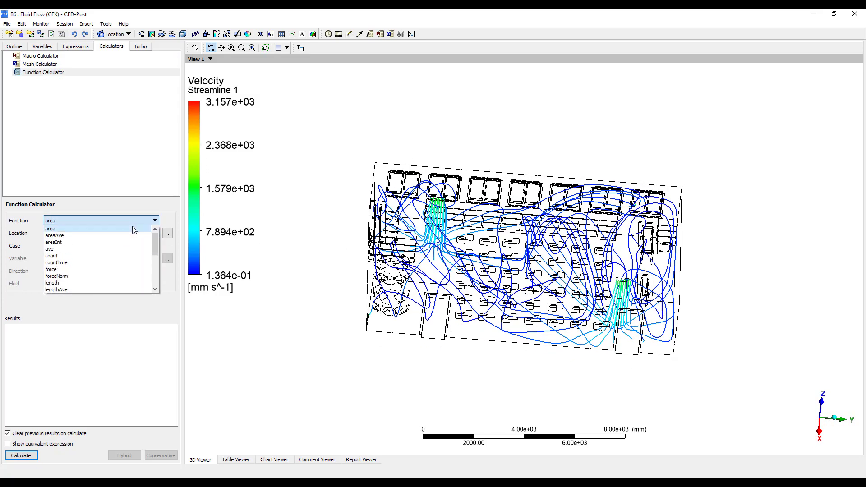
{"action": "scroll", "coordinate": [122, 258], "scroll_direction": "down", "scroll_amount": 2}
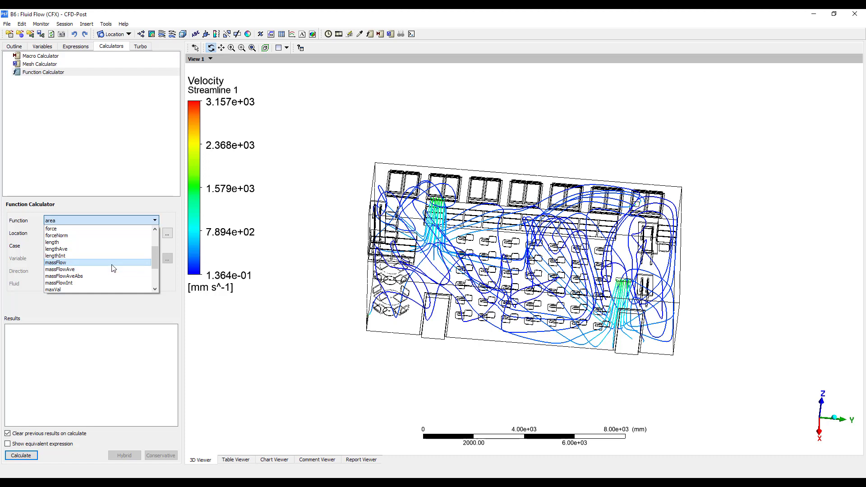
{"action": "left_click", "coordinate": [112, 264]}
{"action": "left_click", "coordinate": [112, 232]}
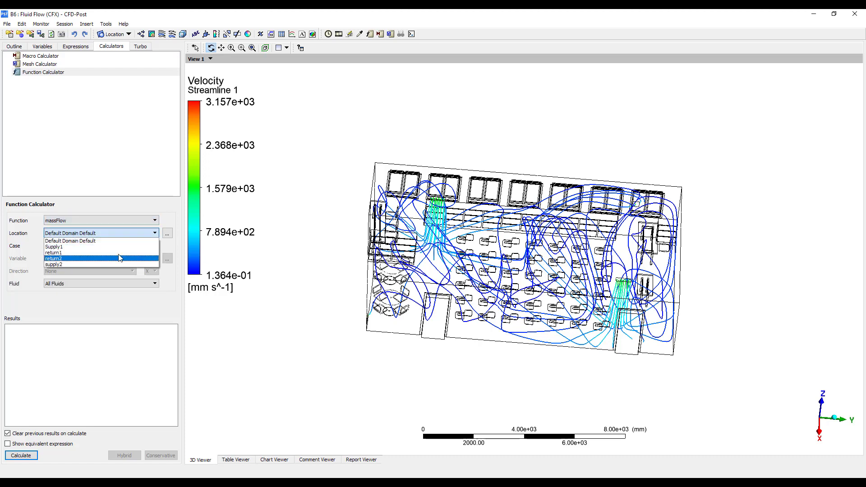
{"action": "left_click", "coordinate": [120, 253]}
{"action": "left_click", "coordinate": [21, 455]}
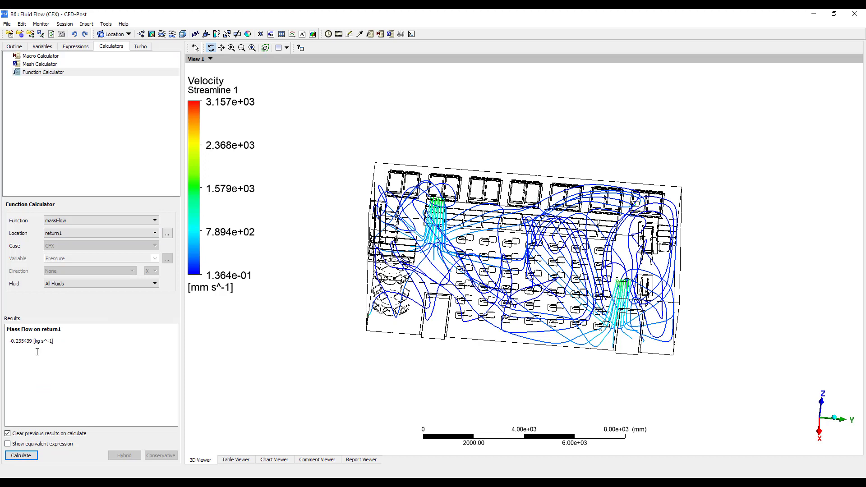
Compute massFlow on return2 as well (-0.236509 kg/s)
{"action": "left_click", "coordinate": [152, 234]}
{"action": "left_click", "coordinate": [117, 258]}
{"action": "left_click", "coordinate": [21, 455]}
{"action": "mouse_move", "coordinate": [486, 239]}
{"action": "left_mouse_down"}
{"action": "mouse_move", "coordinate": [486, 269]}
{"action": "mouse_move", "coordinate": [483, 253]}
{"action": "left_mouse_up"}
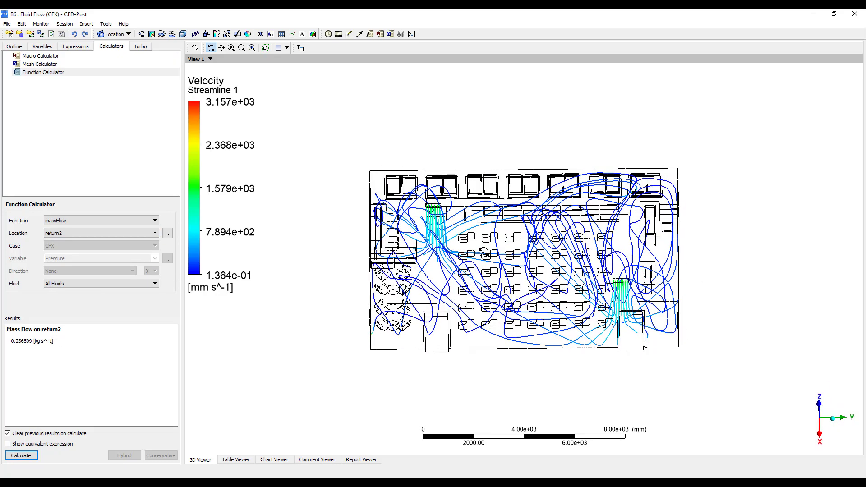
Insert Plane 1 as a horizontal XY plane at Z = 1 m
{"action": "left_click", "coordinate": [15, 46]}
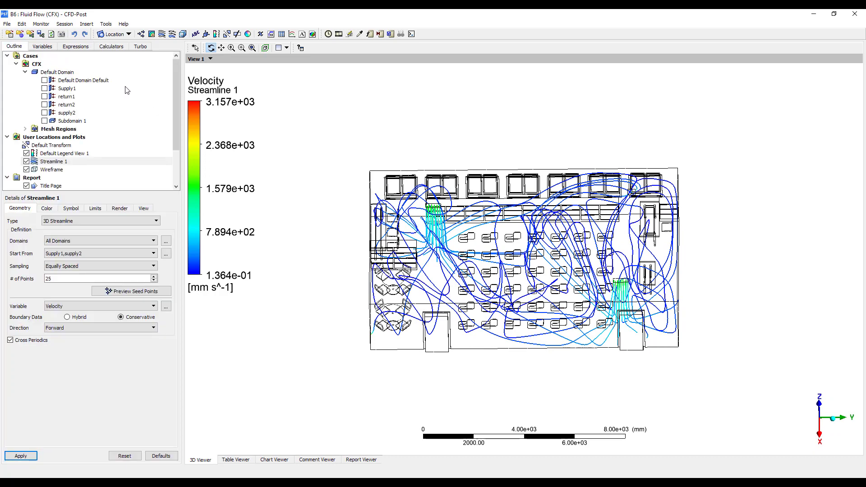
{"action": "left_click", "coordinate": [114, 35]}
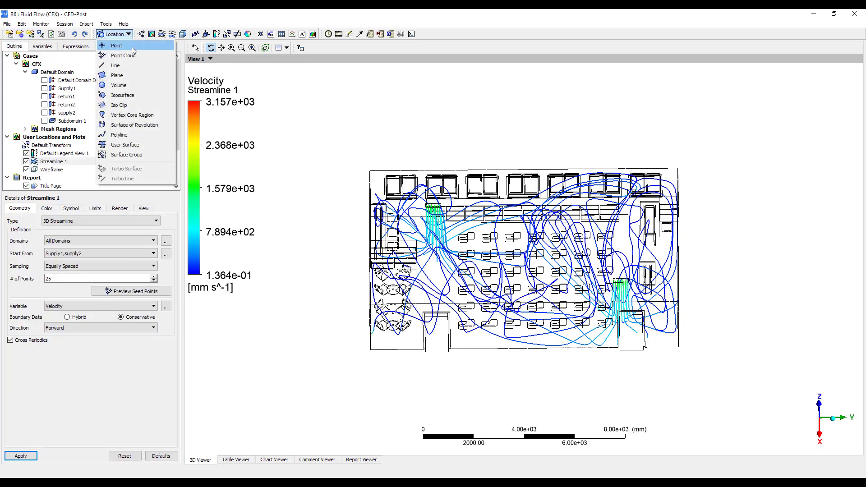
{"action": "left_click", "coordinate": [117, 75]}
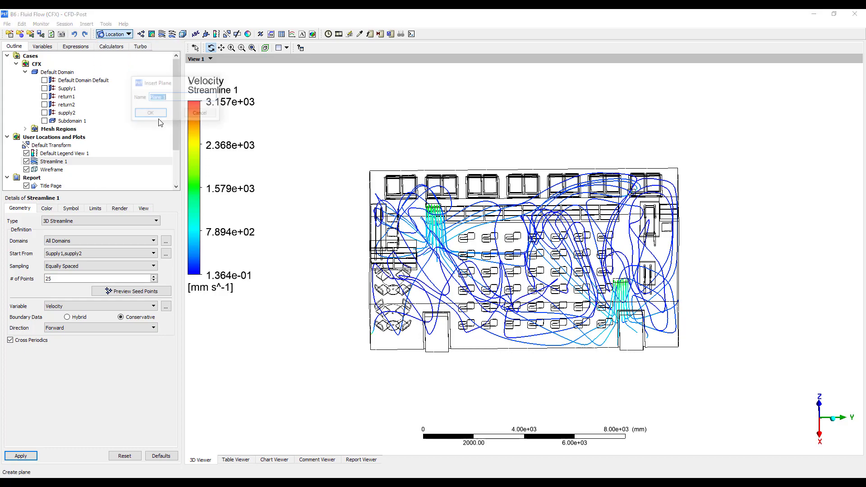
{"action": "left_click", "coordinate": [150, 113]}
{"action": "left_click_drag", "start_coordinate": [475, 272], "coordinate": [496, 241]}
{"action": "left_click", "coordinate": [86, 243]}
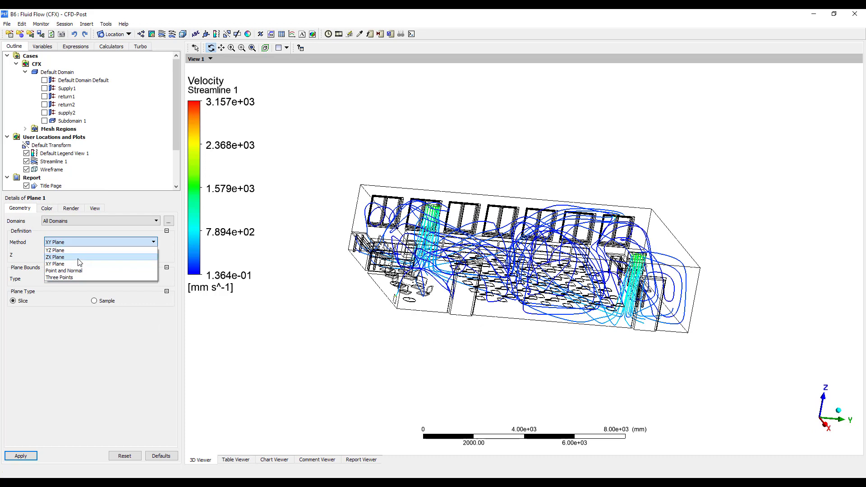
{"action": "left_click", "coordinate": [84, 264]}
{"action": "left_click", "coordinate": [81, 256]}
{"action": "type", "text": "1"}
{"action": "left_click", "coordinate": [147, 255]}
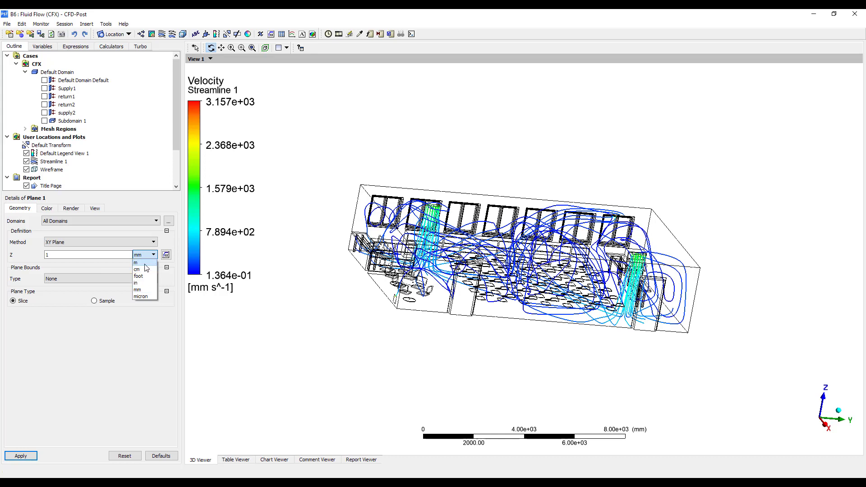
{"action": "left_click", "coordinate": [138, 263]}
{"action": "left_click", "coordinate": [21, 456]}
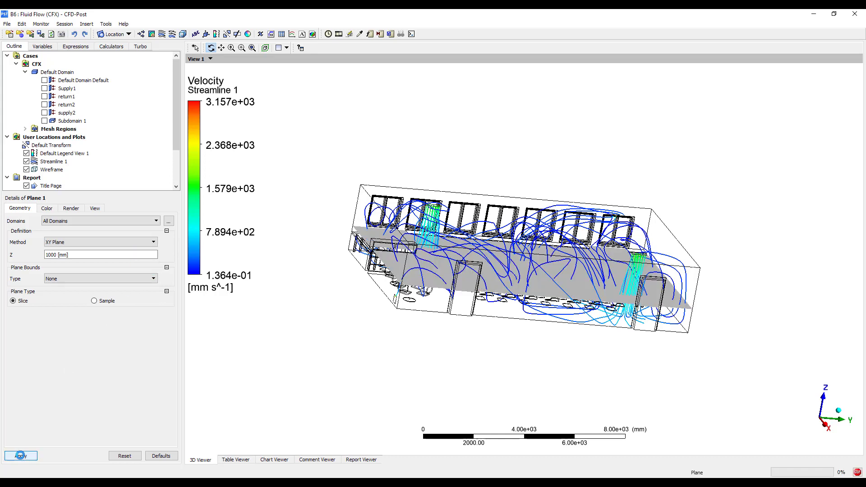
Colour Plane 1 by the AgeOfAir variable
{"action": "left_click", "coordinate": [71, 209]}
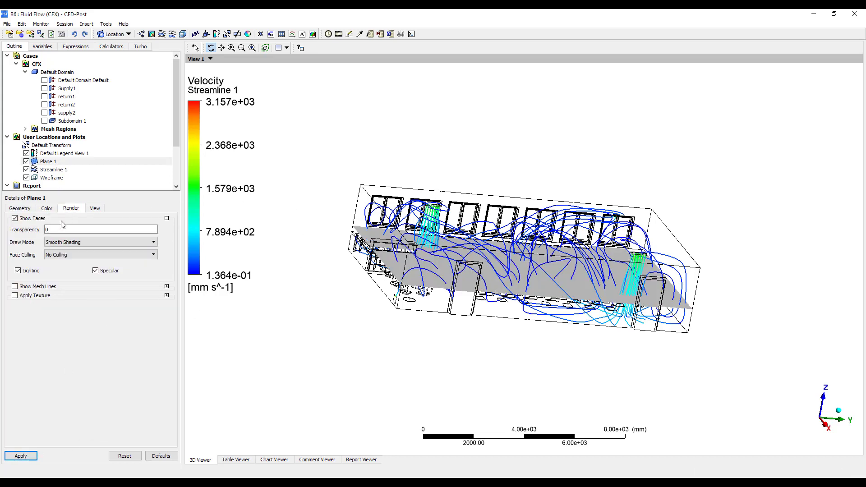
{"action": "left_click", "coordinate": [48, 209]}
{"action": "left_click", "coordinate": [71, 222]}
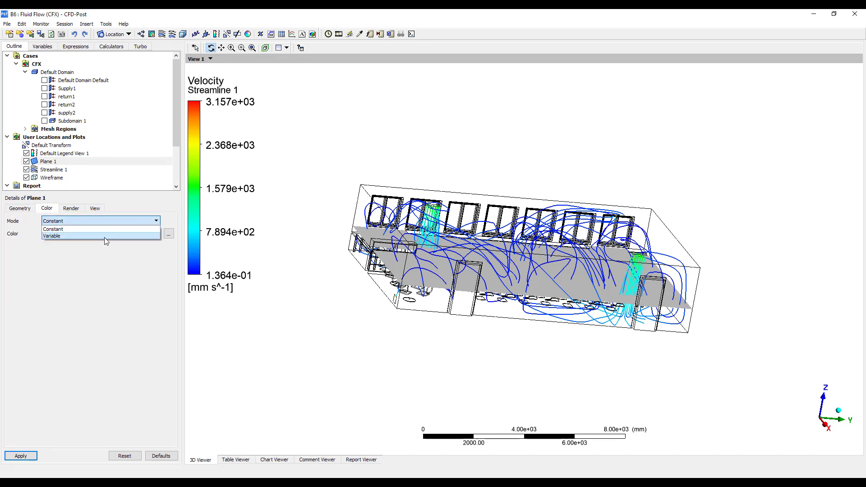
{"action": "left_click", "coordinate": [104, 235]}
{"action": "left_click", "coordinate": [121, 236]}
{"action": "scroll", "coordinate": [109, 266], "scroll_direction": "down", "scroll_amount": 2}
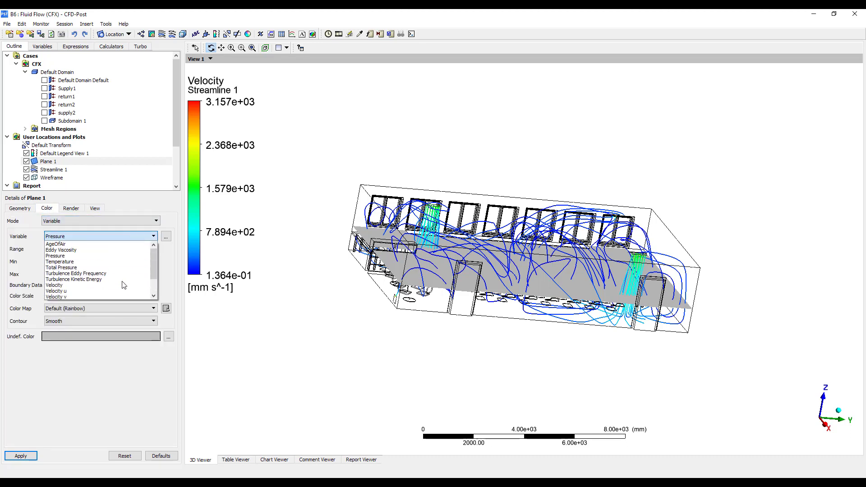
{"action": "scroll", "coordinate": [109, 262], "scroll_direction": "up", "scroll_amount": 2}
{"action": "left_click", "coordinate": [91, 243]}
{"action": "left_click", "coordinate": [20, 455]}
Switch the plane's colour range to Local, spanning 93.65 to 317.9 s
{"action": "left_click_drag", "start_coordinate": [446, 268], "coordinate": [436, 304]}
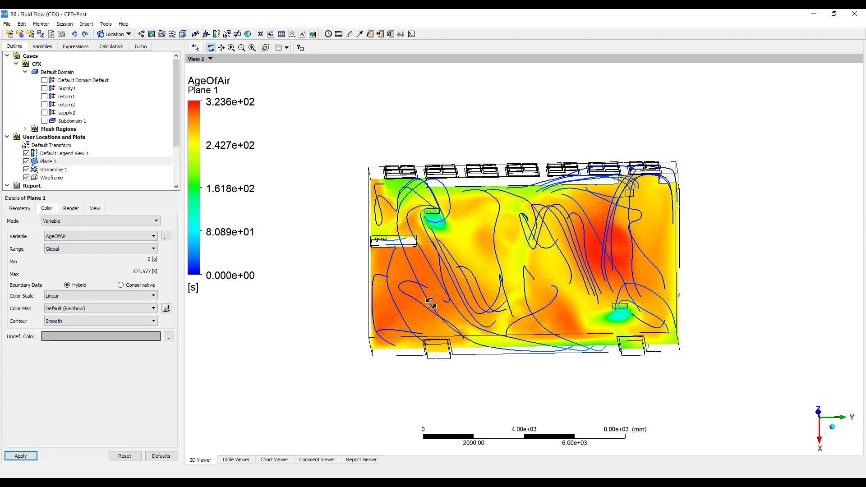
{"action": "left_click_drag", "start_coordinate": [472, 269], "coordinate": [465, 291]}
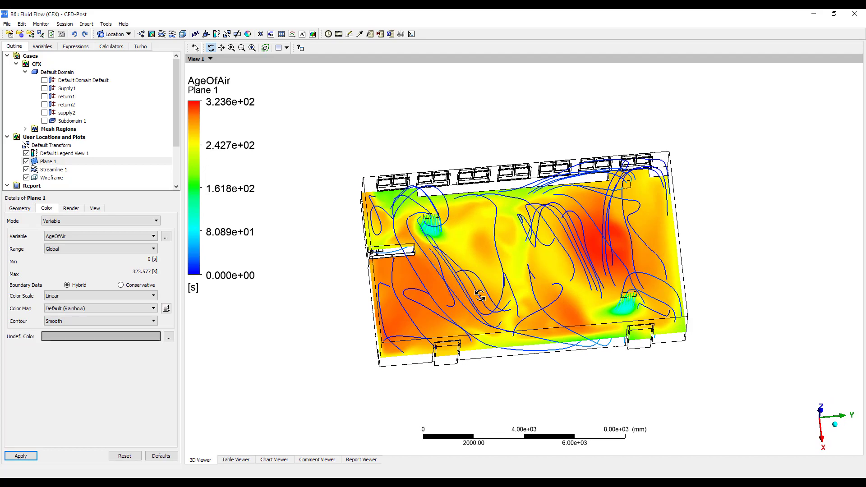
{"action": "left_click_drag", "start_coordinate": [614, 242], "coordinate": [537, 215]}
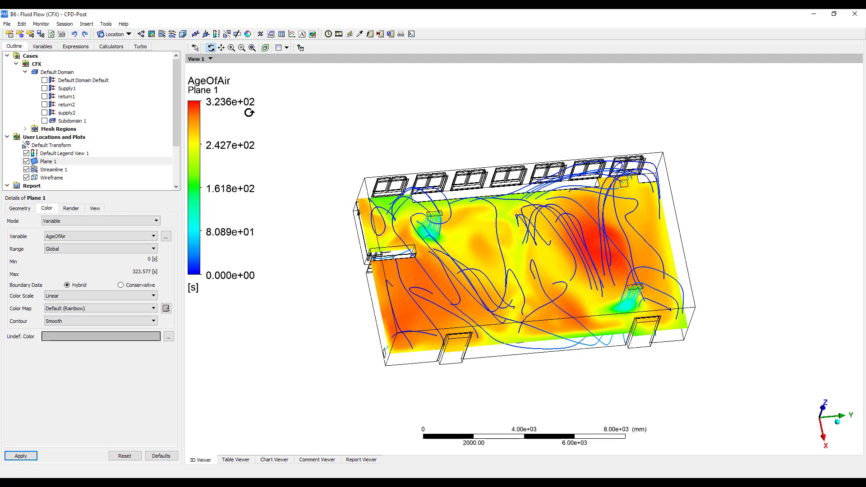
{"action": "left_click", "coordinate": [83, 250]}
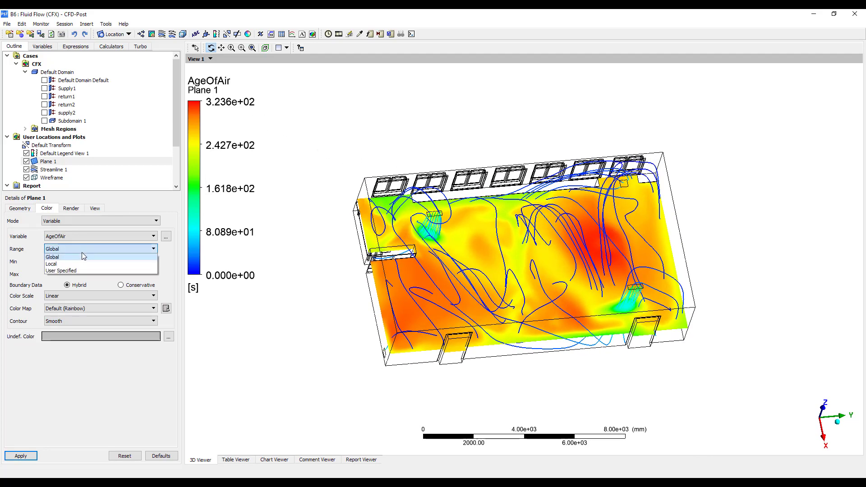
{"action": "left_click", "coordinate": [64, 265]}
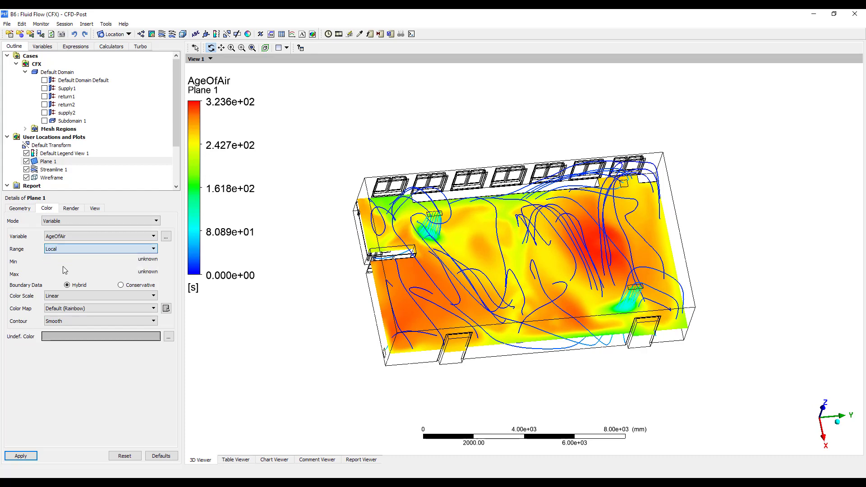
{"action": "left_click", "coordinate": [21, 456]}
{"action": "left_click_drag", "start_coordinate": [505, 266], "coordinate": [542, 290]}
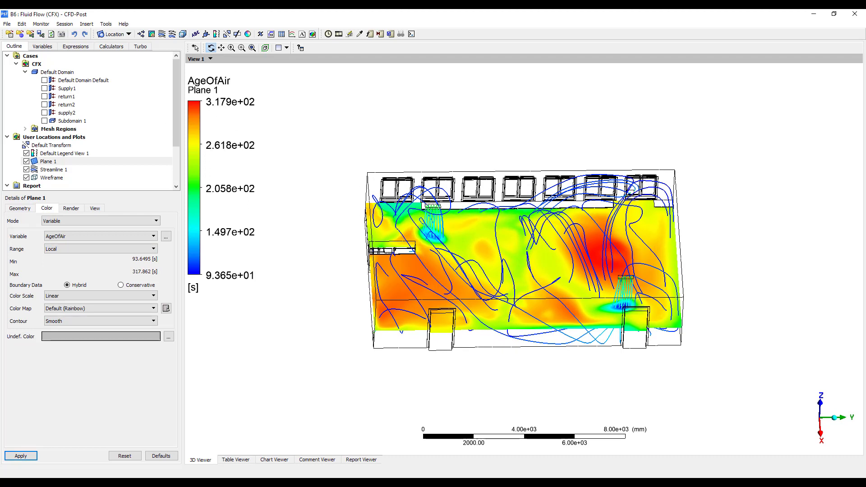
Convert the 318 s maximum age to minutes (318/60) in Calculator, then close it
{"action": "type", "text": "317"}
{"action": "key", "text": "BackSpace"}
{"action": "type", "text": "8/60"}
{"action": "key", "text": "Return"}
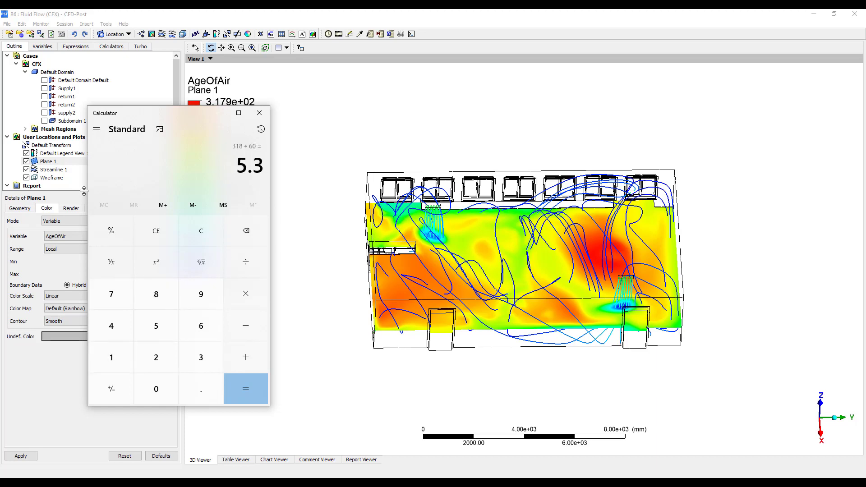
{"action": "left_click_drag", "start_coordinate": [188, 109], "coordinate": [200, 180]}
{"action": "left_click", "coordinate": [270, 181]}
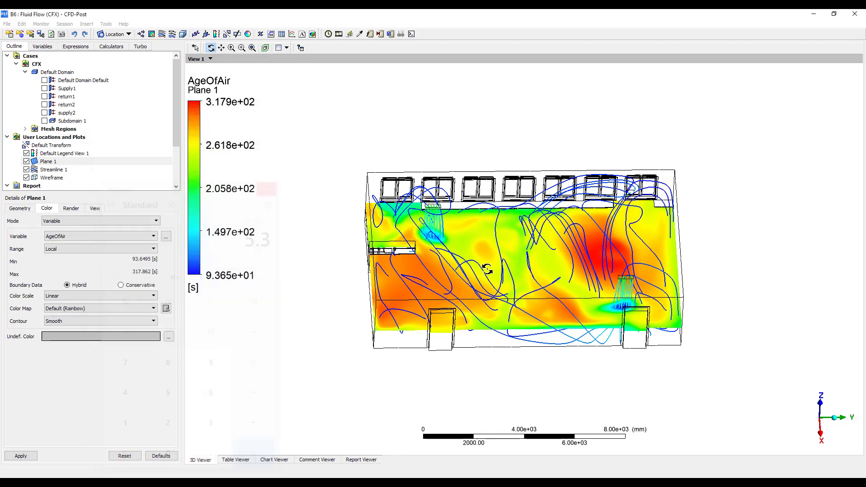
Switch Plane 1's AgeOfAir colour range to Global, so the legend spans 0 to 323.6 s
{"action": "left_click_drag", "start_coordinate": [497, 271], "coordinate": [258, 166]}
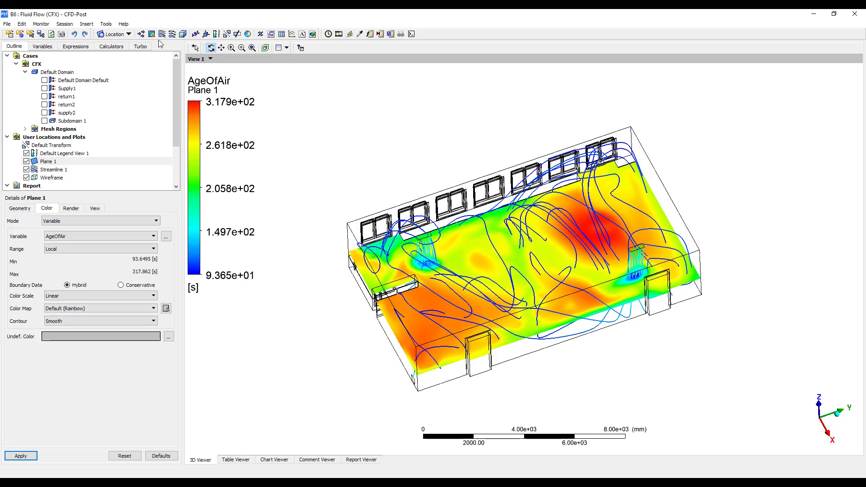
{"action": "left_click", "coordinate": [141, 250]}
{"action": "left_click", "coordinate": [125, 263]}
{"action": "left_click", "coordinate": [99, 250]}
{"action": "left_click", "coordinate": [57, 255]}
{"action": "left_click_drag", "start_coordinate": [487, 283], "coordinate": [384, 232]}
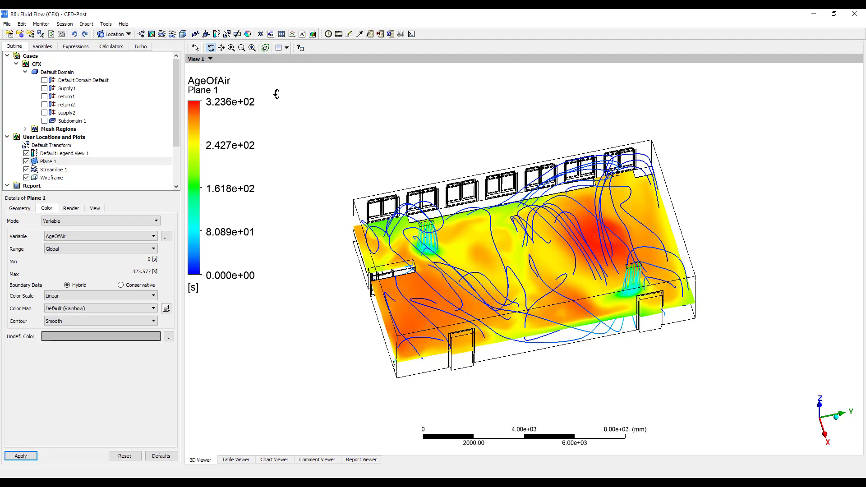
{"action": "left_click_drag", "start_coordinate": [512, 213], "coordinate": [528, 219]}
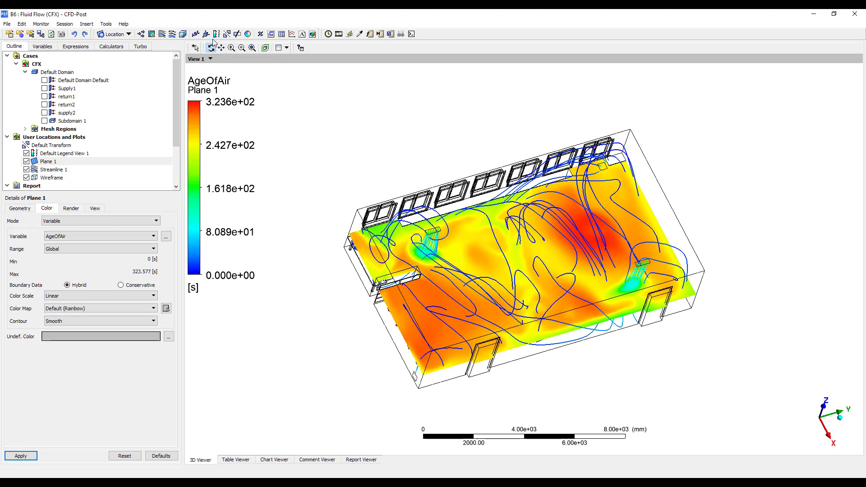
Create Isosurface 1 of AgeOfAir at 180 s, showing green surfaces around the supply vents
{"action": "left_click", "coordinate": [119, 35]}
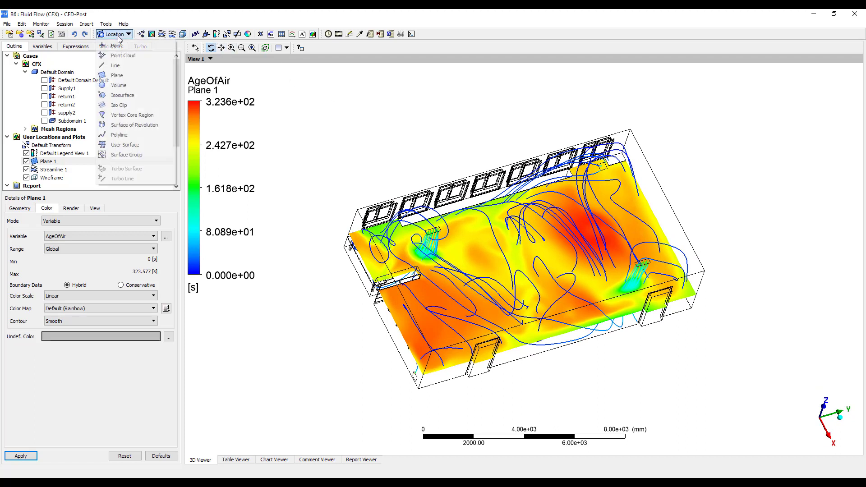
{"action": "left_click", "coordinate": [128, 96]}
{"action": "left_click", "coordinate": [151, 134]}
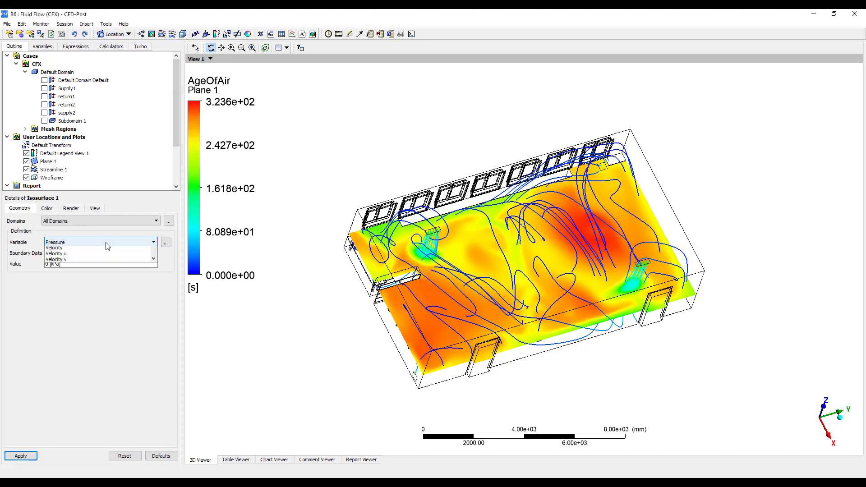
{"action": "left_click", "coordinate": [105, 242]}
{"action": "left_click", "coordinate": [90, 250]}
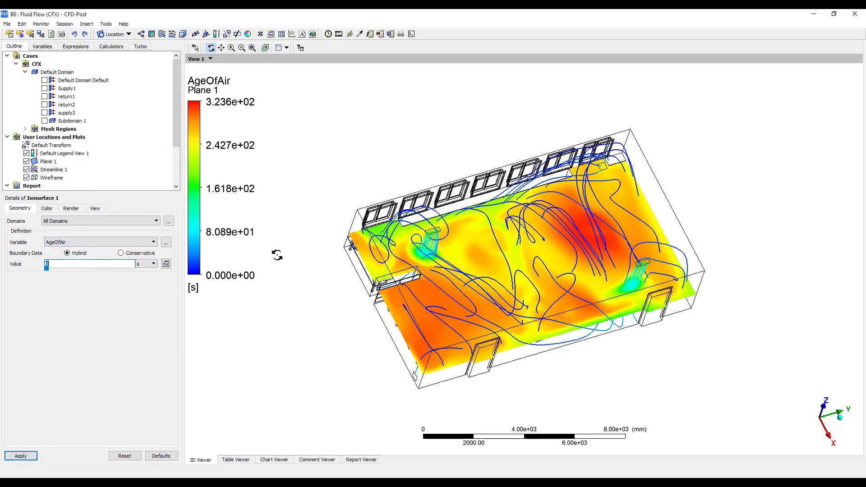
{"action": "left_click_drag", "start_coordinate": [499, 277], "coordinate": [503, 240]}
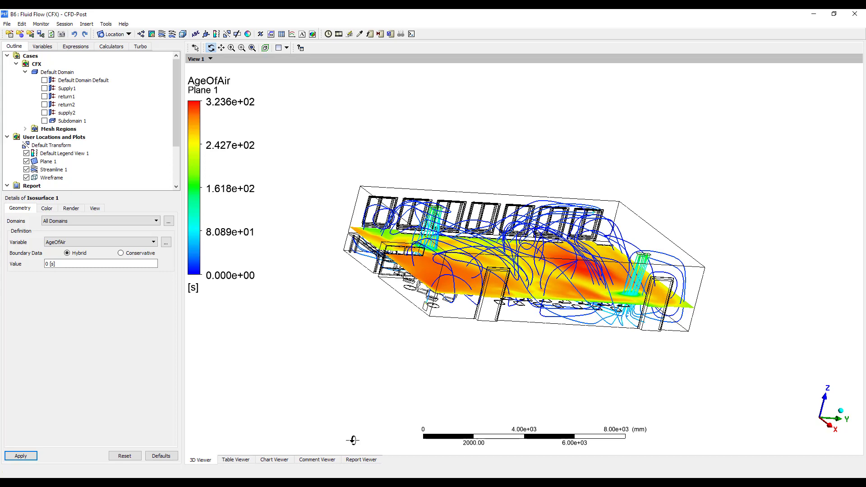
{"action": "left_click", "coordinate": [83, 266]}
{"action": "type", "text": "180"}
{"action": "left_click", "coordinate": [33, 455]}
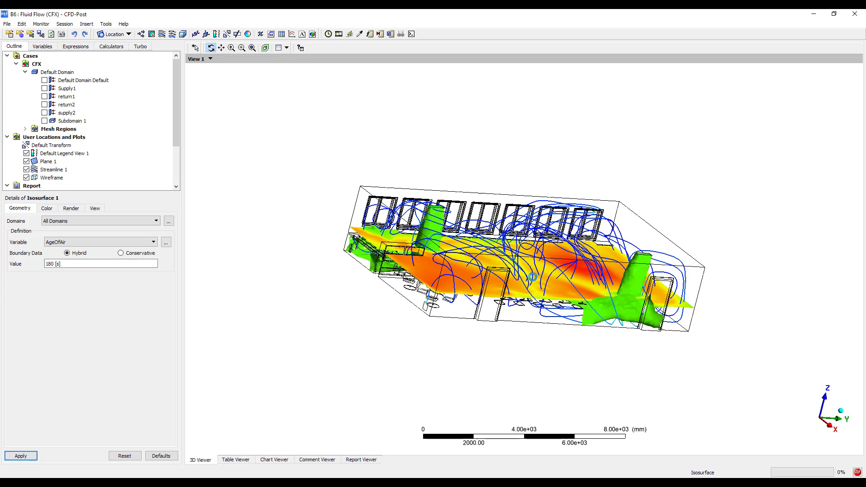
{"action": "left_click_drag", "start_coordinate": [528, 274], "coordinate": [493, 262]}
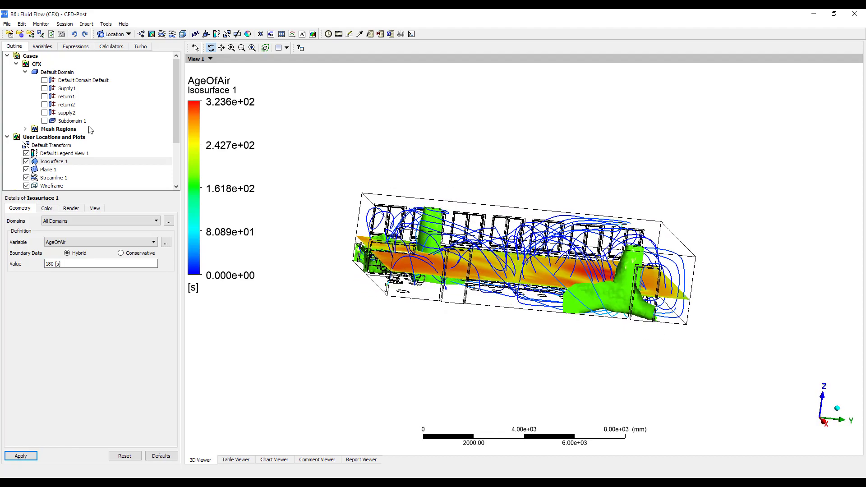
Hide Streamline 1 and Plane 1, leaving only the isosurface visible
{"action": "left_click", "coordinate": [26, 177]}
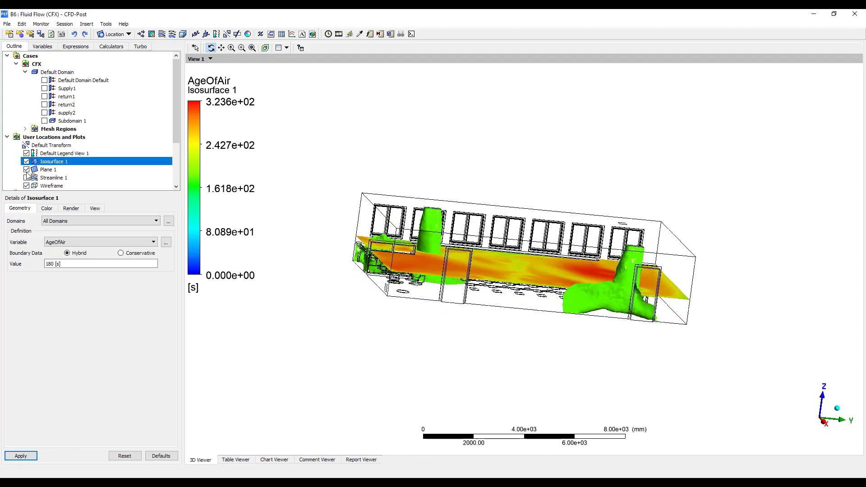
{"action": "left_click", "coordinate": [26, 169]}
{"action": "left_click_drag", "start_coordinate": [490, 194], "coordinate": [477, 231]}
Play a sweep animation of Isosurface 1, then stop it
{"action": "left_click", "coordinate": [339, 34]}
{"action": "left_click", "coordinate": [54, 129]}
{"action": "left_click", "coordinate": [25, 167]}
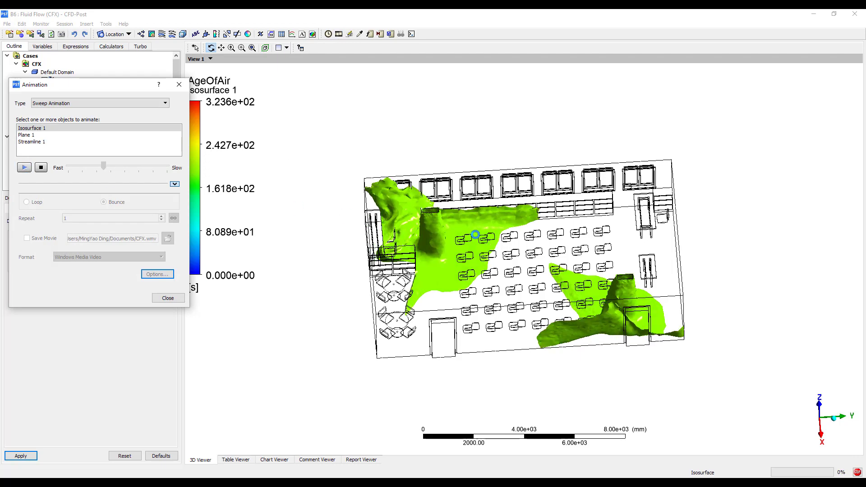
{"action": "left_click_drag", "start_coordinate": [486, 271], "coordinate": [488, 227]}
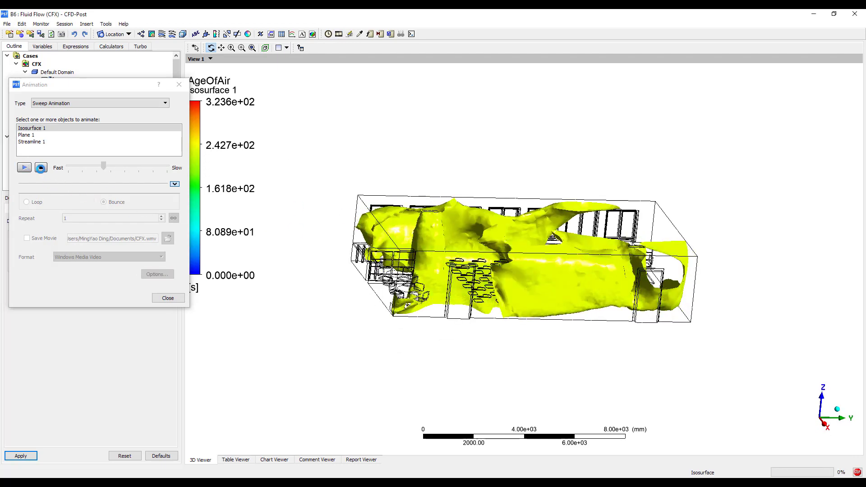
{"action": "left_click", "coordinate": [40, 168]}
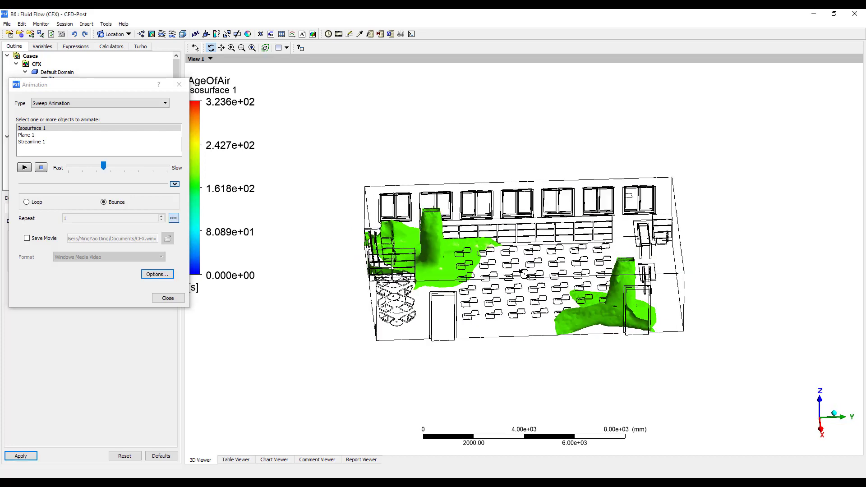
Close the Animation dialog and set Isosurface 1 to AgeOfAir 225.21 s
{"action": "left_click", "coordinate": [179, 85]}
{"action": "left_click", "coordinate": [89, 265]}
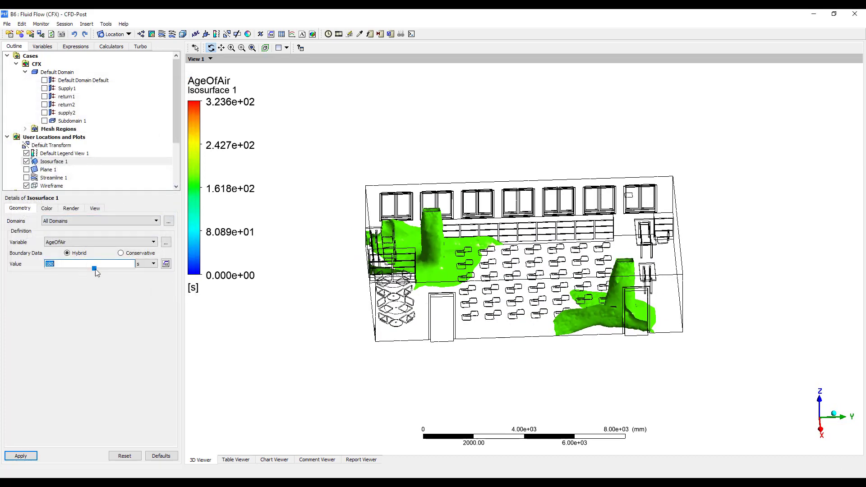
{"action": "left_click_drag", "start_coordinate": [95, 269], "coordinate": [107, 270]}
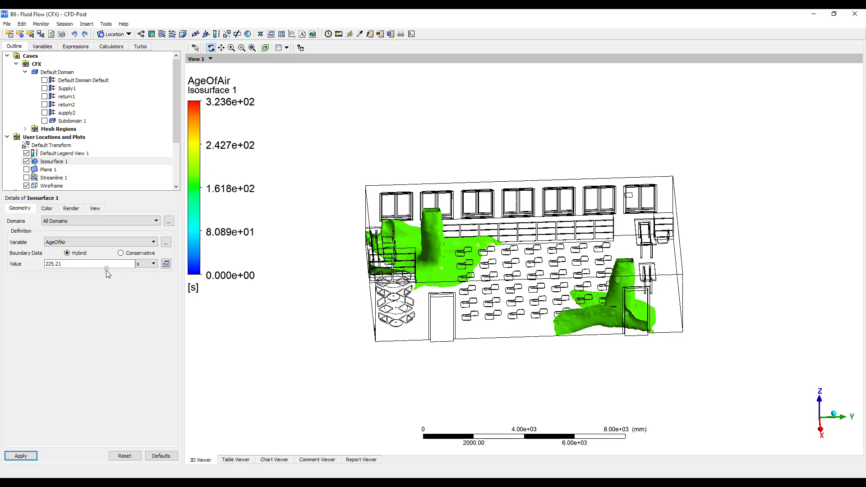
{"action": "left_click", "coordinate": [20, 456]}
{"action": "left_click_drag", "start_coordinate": [438, 311], "coordinate": [456, 330]}
Raise Isosurface 1 to AgeOfAir 260.803 s, enclosing most of the classroom
{"action": "left_click", "coordinate": [129, 265]}
{"action": "left_click_drag", "start_coordinate": [106, 269], "coordinate": [115, 269]}
{"action": "left_click", "coordinate": [22, 456]}
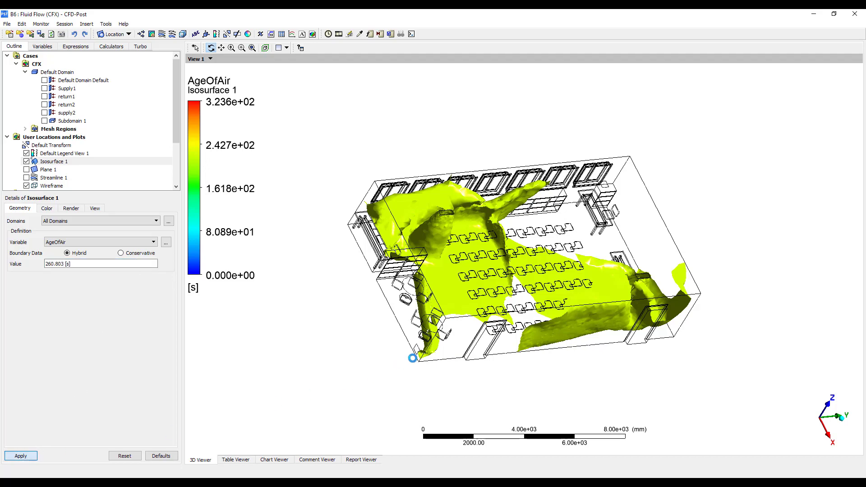
{"action": "left_click_drag", "start_coordinate": [432, 348], "coordinate": [525, 307]}
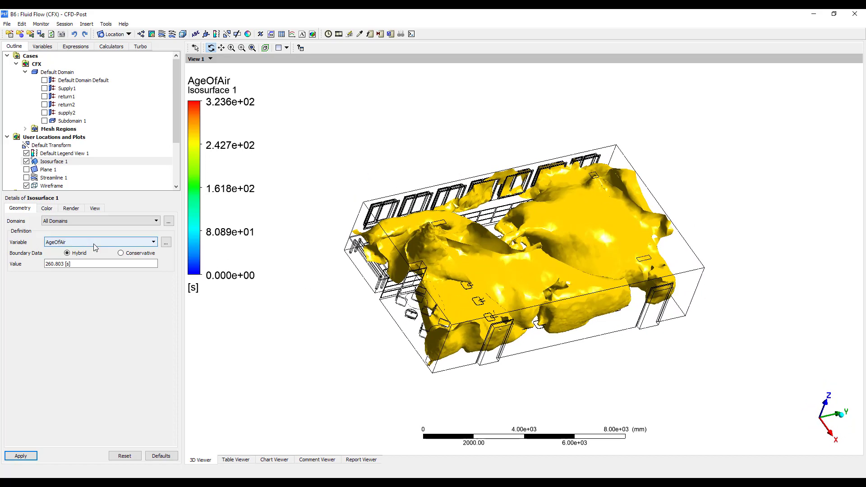
Hide Isosurface 1 and show the AgeOfAir Plane 1 again
{"action": "left_click", "coordinate": [25, 161]}
{"action": "left_click", "coordinate": [26, 161]}
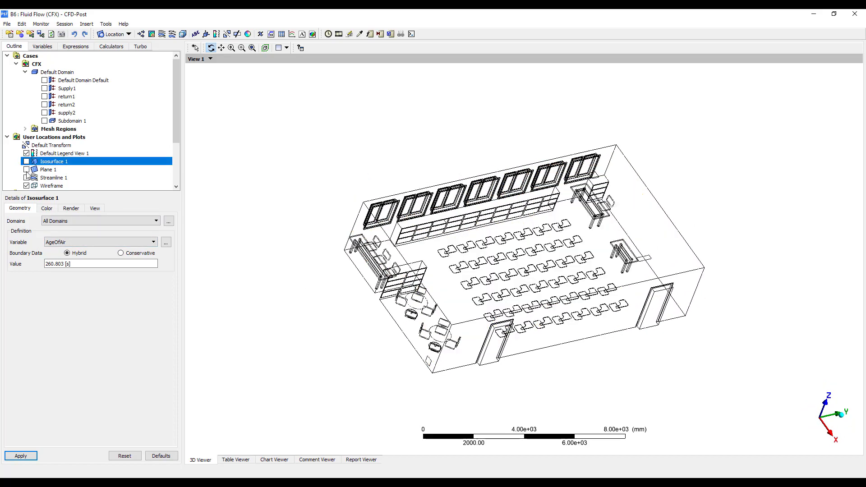
{"action": "left_click", "coordinate": [26, 170]}
{"action": "left_click_drag", "start_coordinate": [537, 283], "coordinate": [517, 262]}
{"action": "left_click", "coordinate": [499, 263]}
Compute the areaAve of AgeOfAir on Plane 1 in the Function Calculator (265.75 s)
{"action": "left_click", "coordinate": [112, 47]}
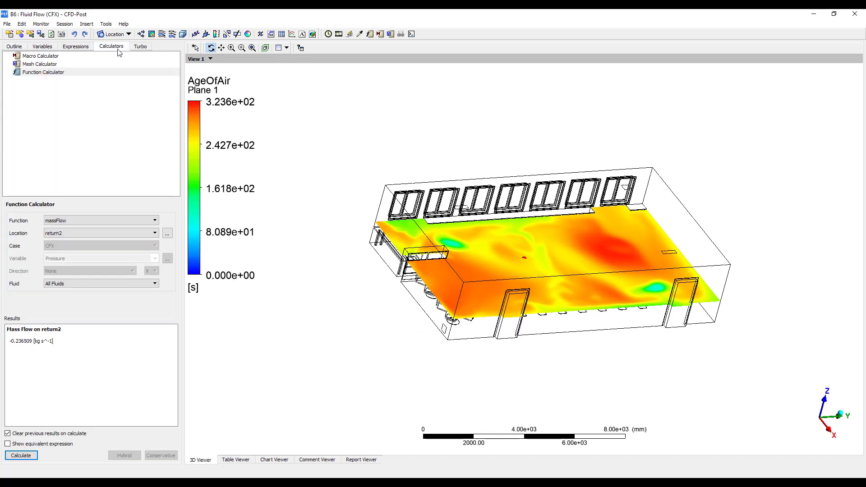
{"action": "left_click", "coordinate": [58, 74]}
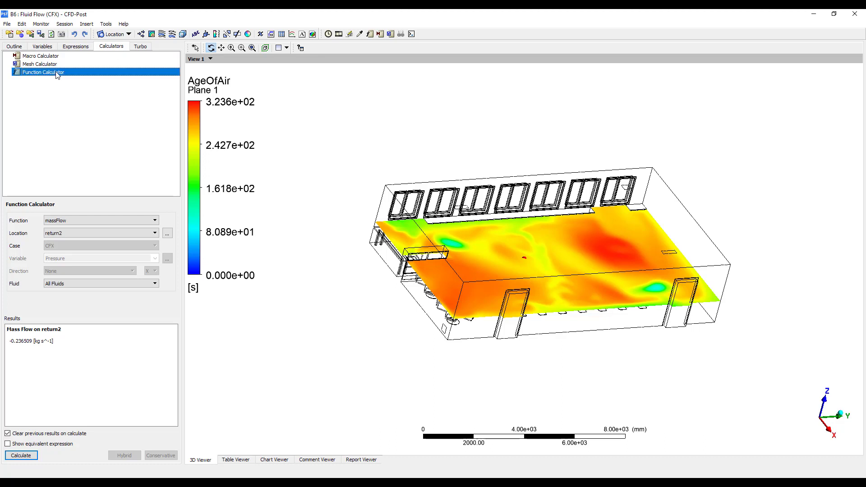
{"action": "left_click", "coordinate": [119, 220]}
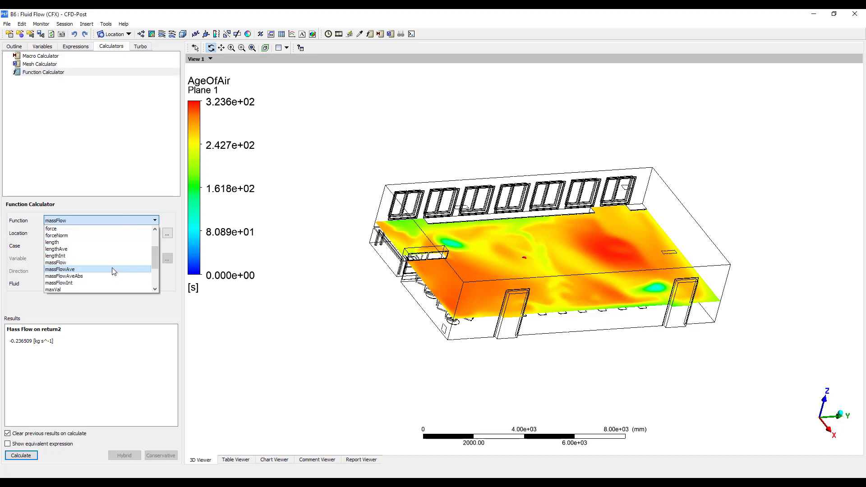
{"action": "scroll", "coordinate": [112, 270], "scroll_direction": "up", "scroll_amount": 2}
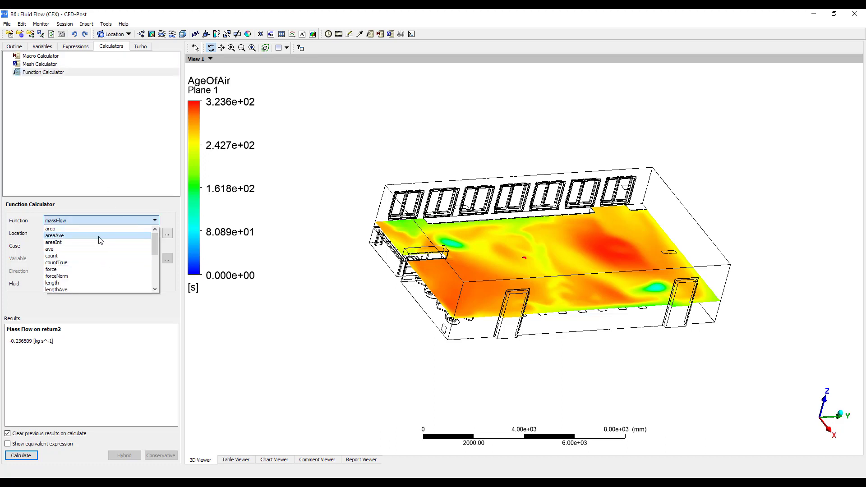
{"action": "left_click", "coordinate": [101, 235]}
{"action": "left_click", "coordinate": [120, 233]}
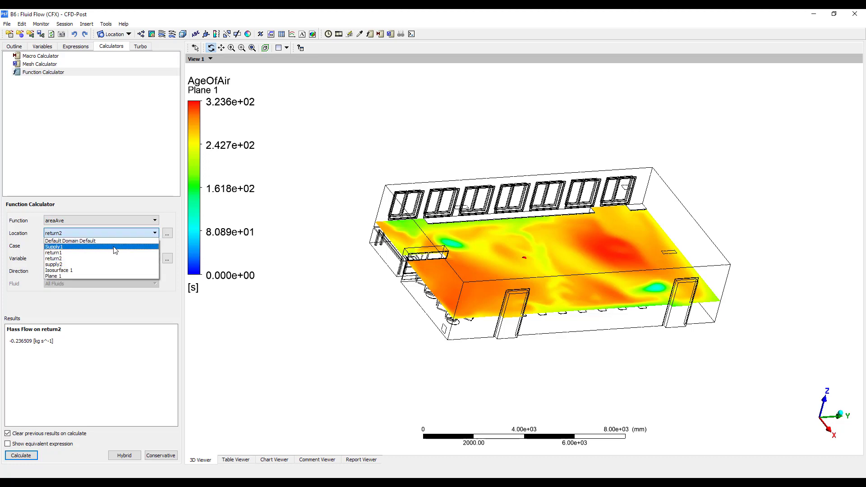
{"action": "left_click", "coordinate": [98, 275]}
{"action": "left_click", "coordinate": [156, 258]}
{"action": "left_click", "coordinate": [68, 268]}
{"action": "left_click", "coordinate": [21, 455]}
{"action": "left_click", "coordinate": [11, 341]}
{"action": "double_click", "coordinate": [11, 341]}
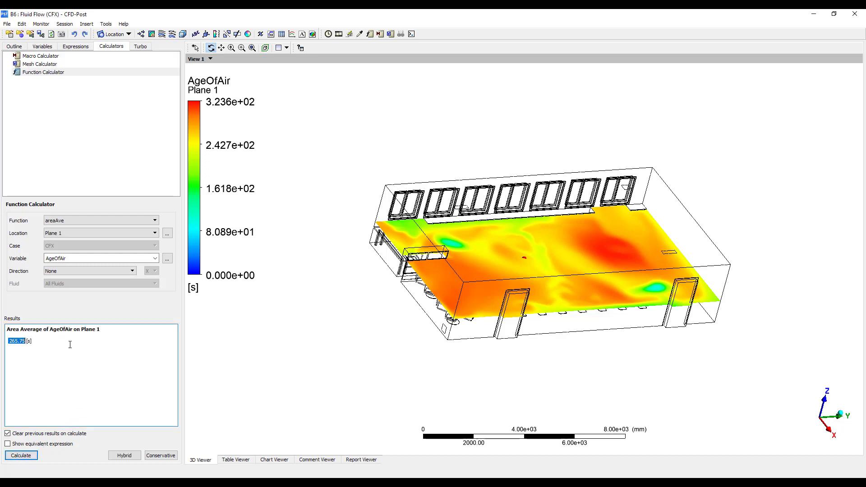
Compute the volumeAve of AgeOfAir over the Default Domain, giving 256.477 s
{"action": "left_click", "coordinate": [94, 221]}
{"action": "scroll", "coordinate": [107, 275], "scroll_direction": "down", "scroll_amount": 3}
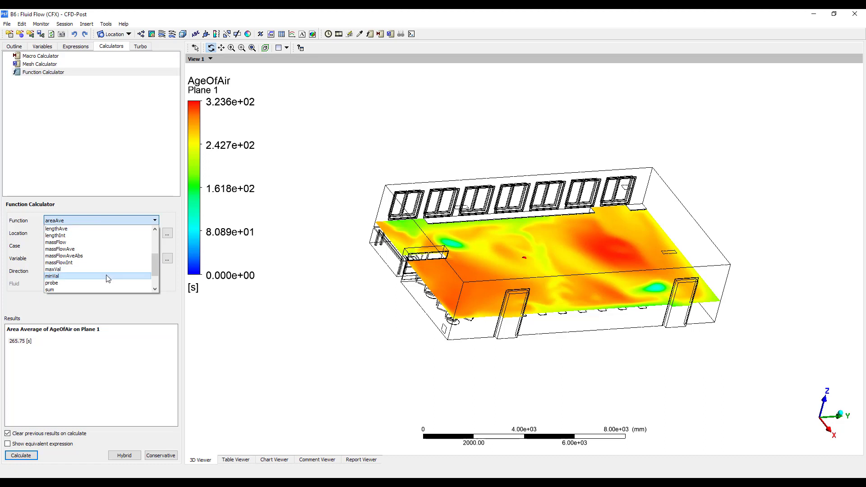
{"action": "scroll", "coordinate": [107, 278], "scroll_direction": "down", "scroll_amount": 2}
{"action": "left_click", "coordinate": [92, 284]}
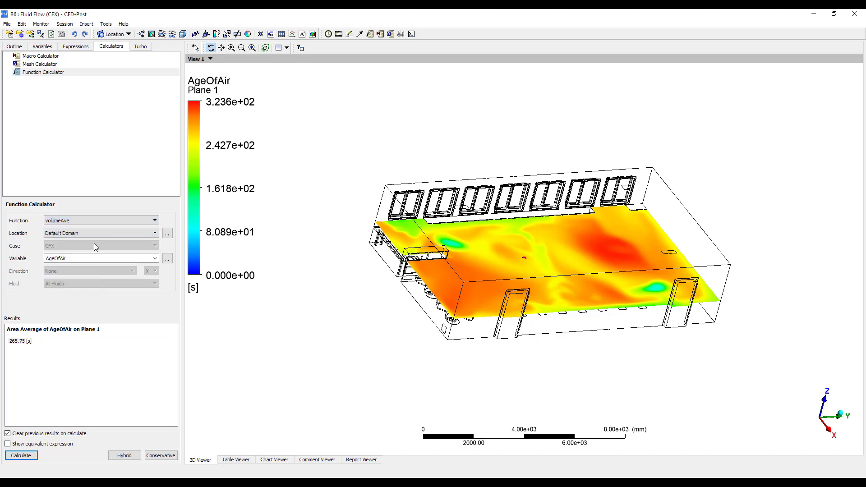
{"action": "left_click", "coordinate": [24, 456]}
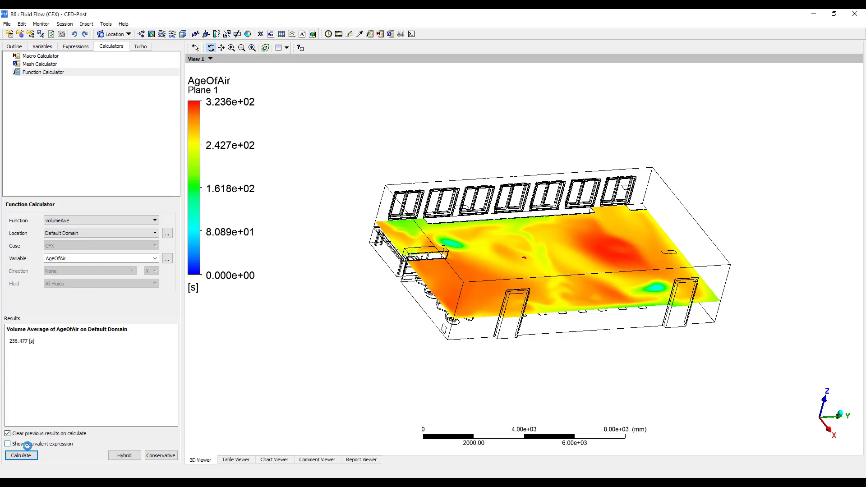
{"action": "left_click_drag", "start_coordinate": [12, 342], "coordinate": [37, 343]}
{"action": "left_click", "coordinate": [134, 351]}
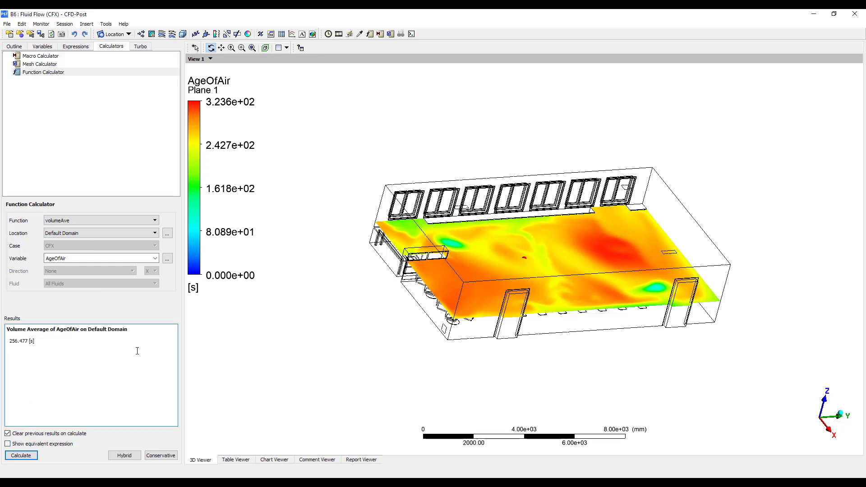